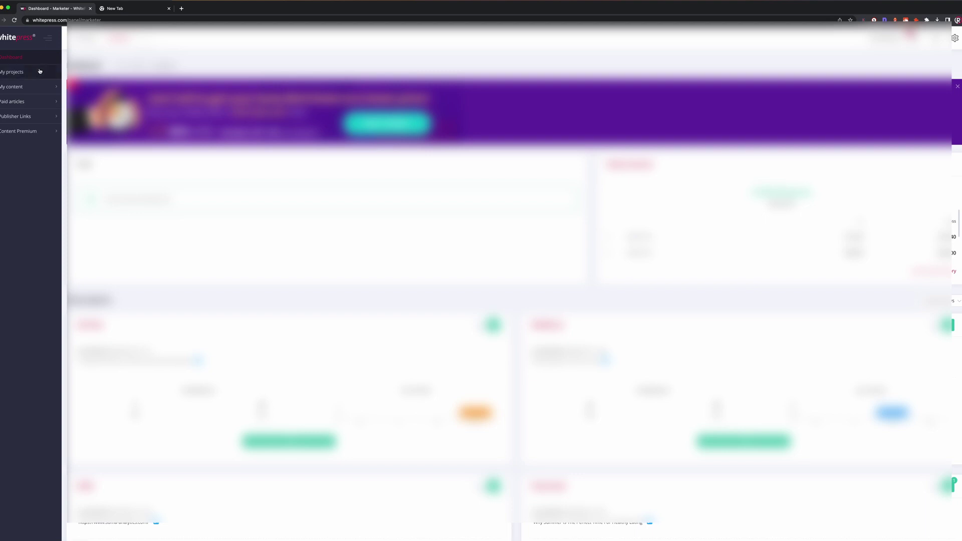
pyautogui.click(34, 75)
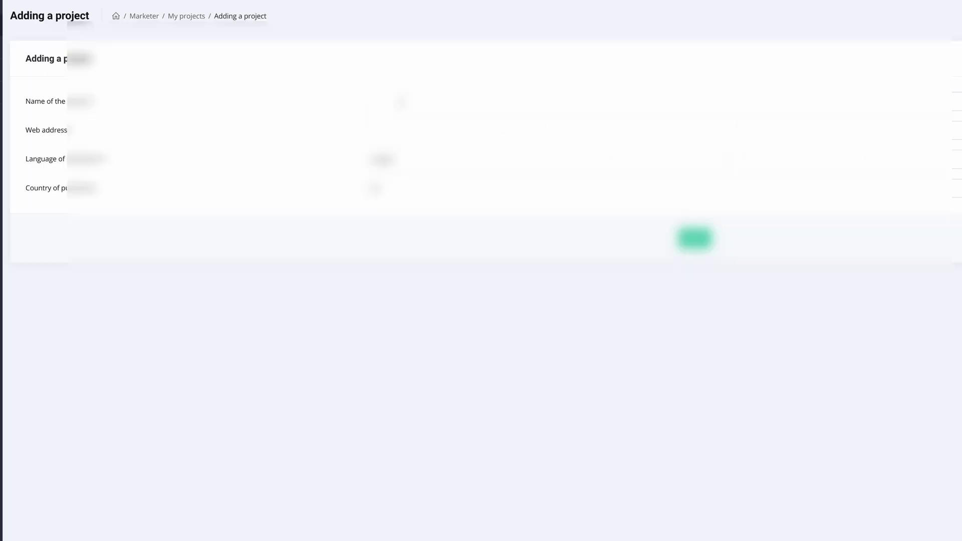
pyautogui.click(416, 102)
pyautogui.write('The ')
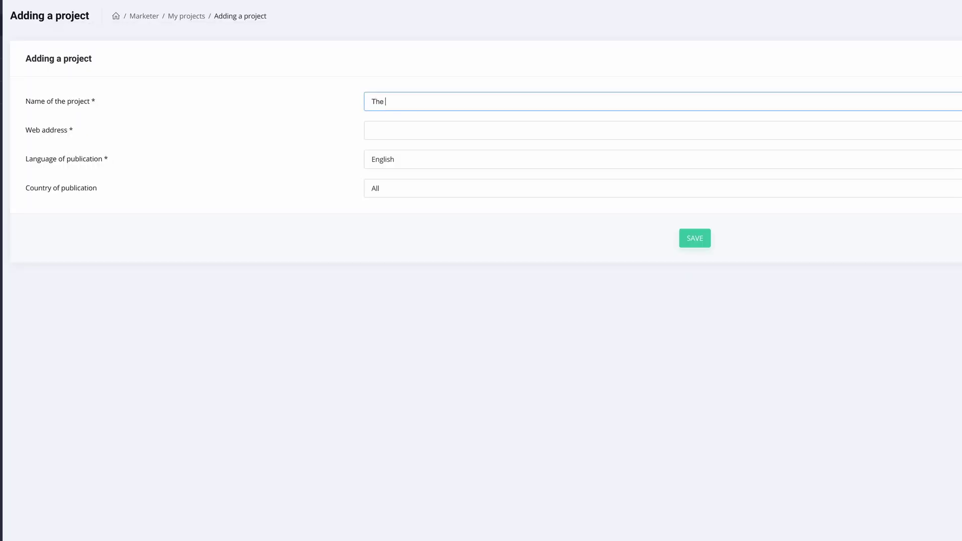
pyautogui.write('Affiliate School')
pyautogui.press('Tab')
pyautogui.write('https://theaffiliateschool.co.uk/')
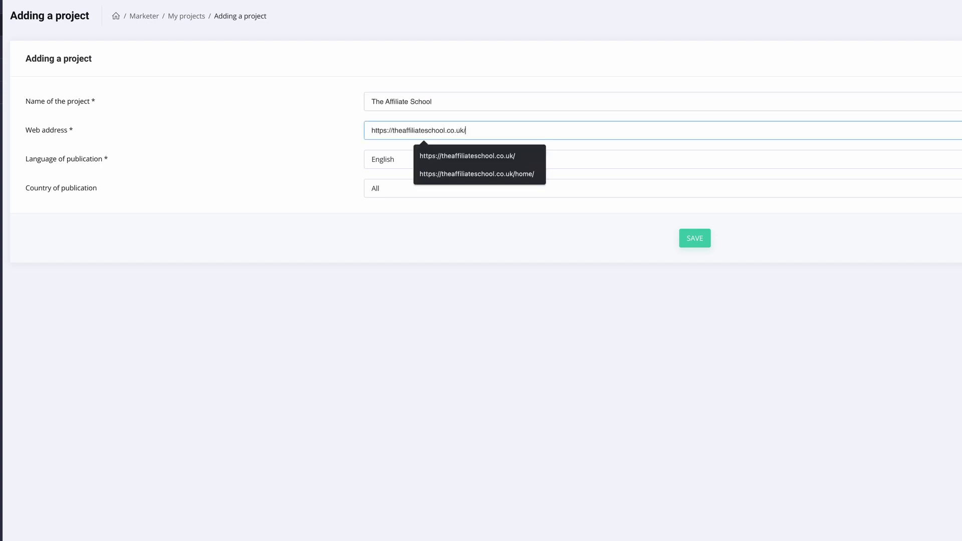
pyautogui.click(602, 226)
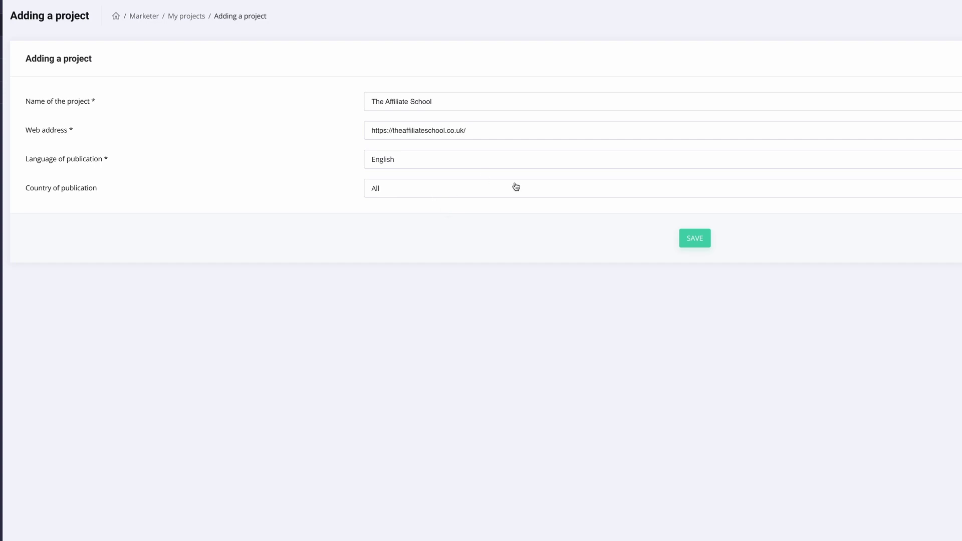
# Save The Affiliate School project and open Search Publishers from its row menu
pyautogui.click(701, 243)
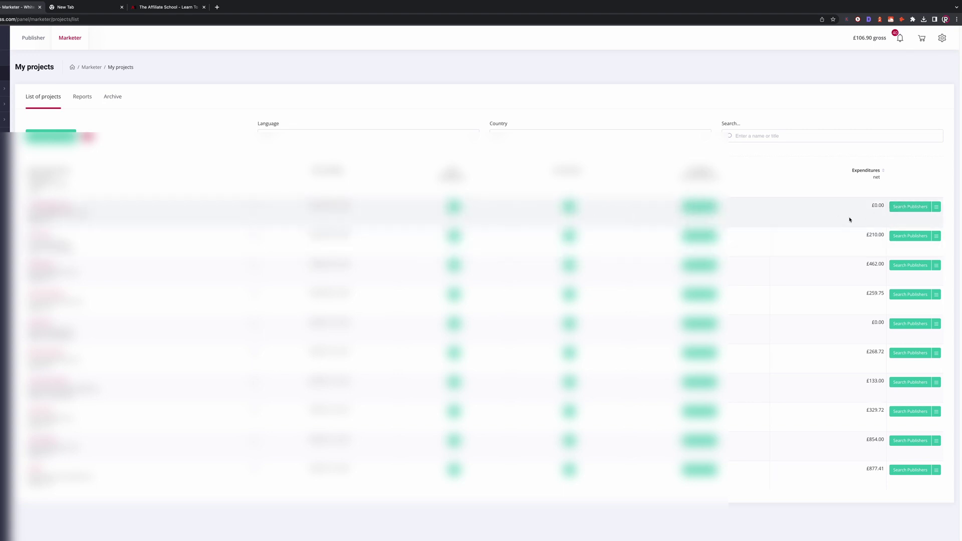
pyautogui.click(936, 208)
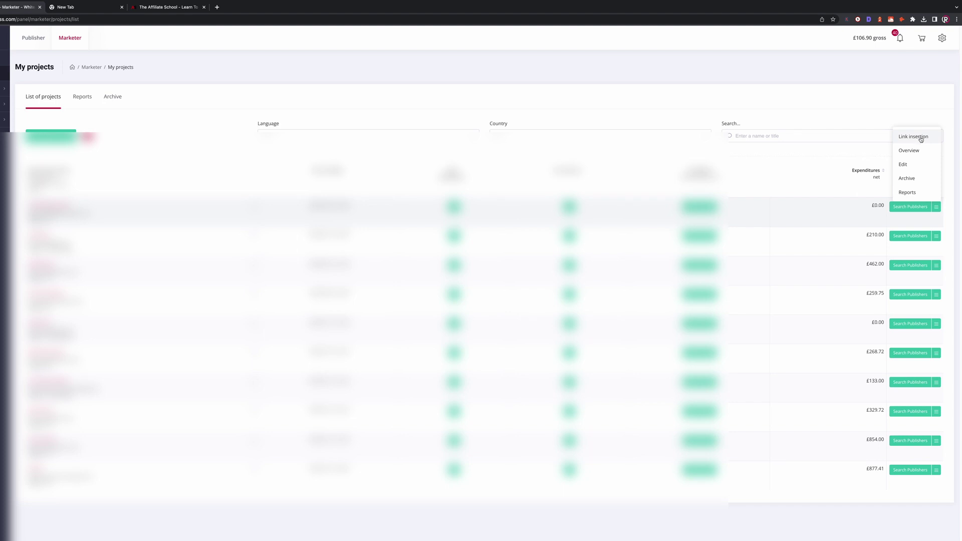
pyautogui.click(910, 210)
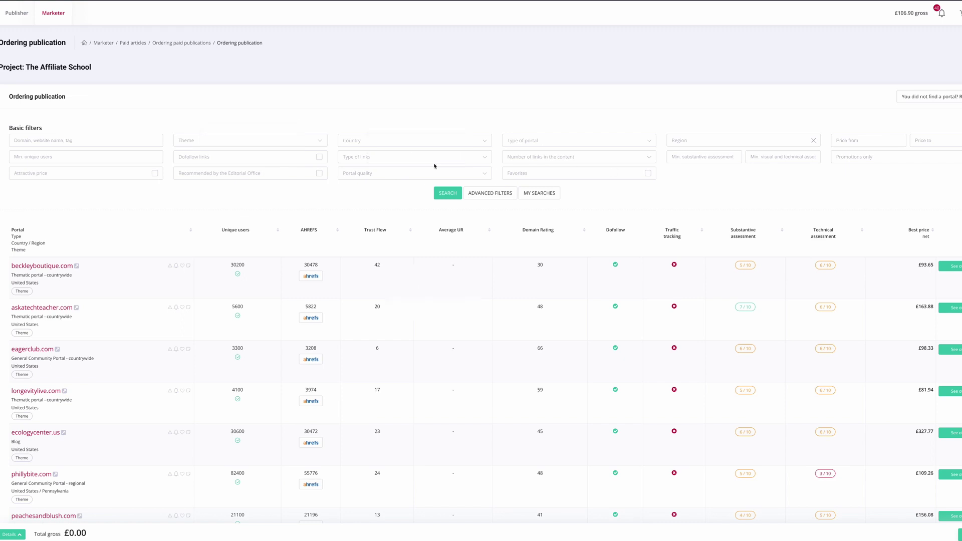
# Load a saved search from My Searches and set the country filter to United States
pyautogui.click(538, 193)
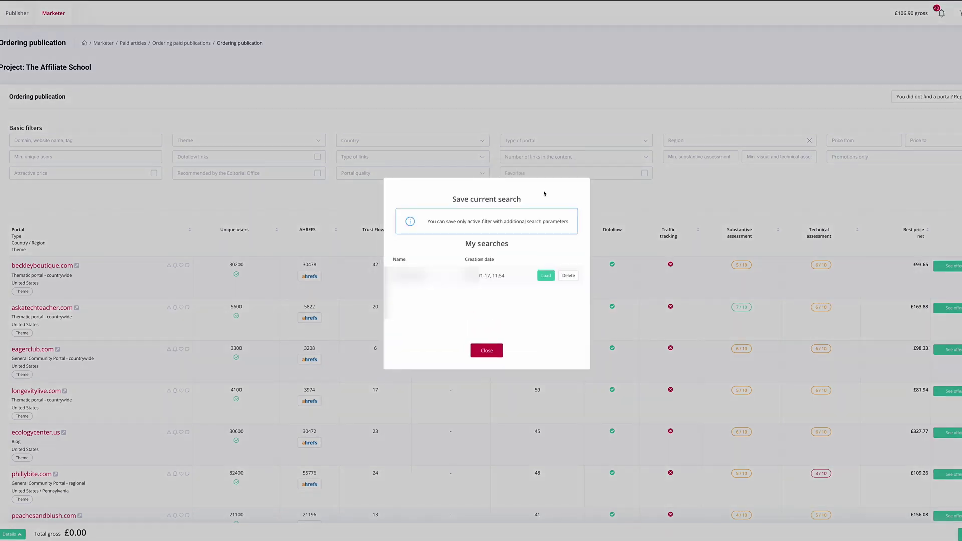
pyautogui.click(545, 276)
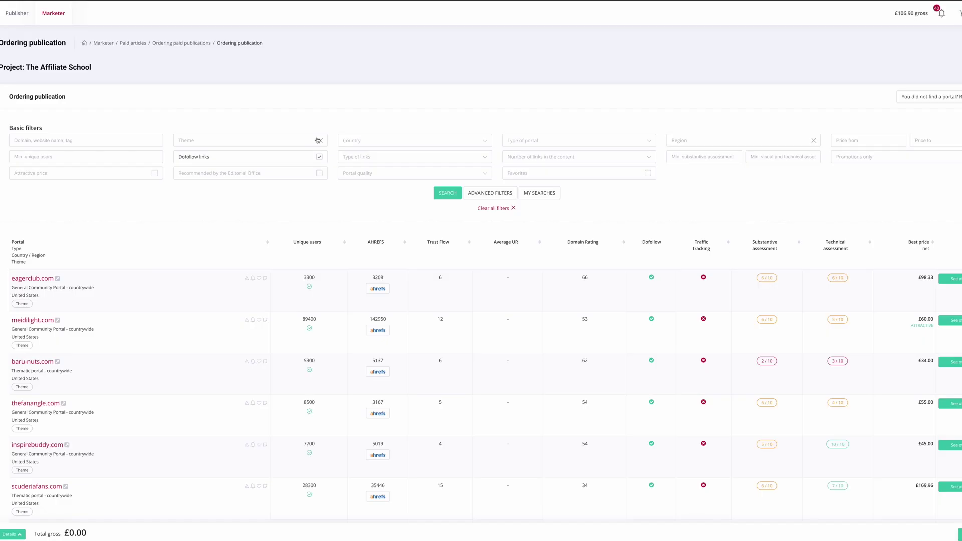
pyautogui.moveTo(416, 177)
pyautogui.moveTo(236, 158)
pyautogui.click(435, 141)
pyautogui.write('united')
pyautogui.click(361, 184)
pyautogui.click(393, 143)
pyautogui.write('unit')
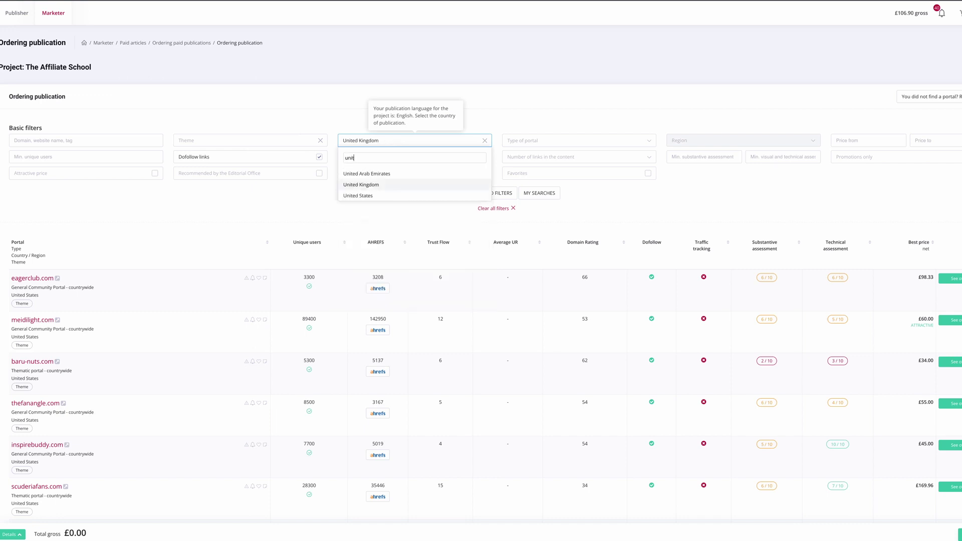
pyautogui.click(365, 196)
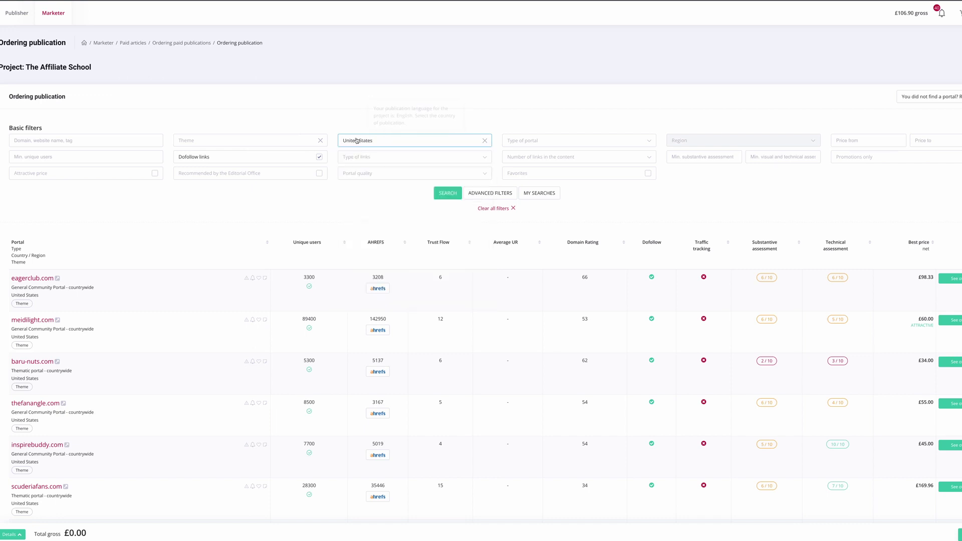
pyautogui.click(441, 142)
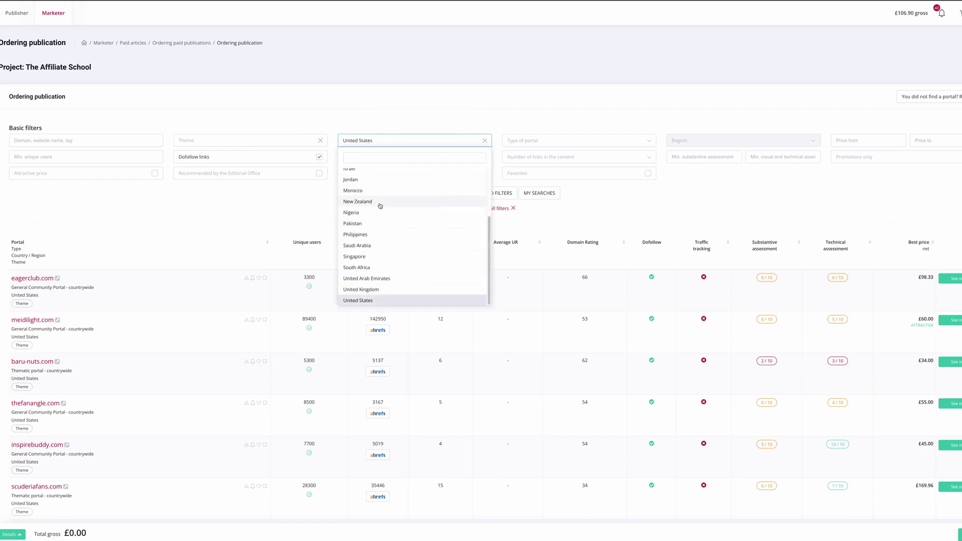
pyautogui.click(384, 290)
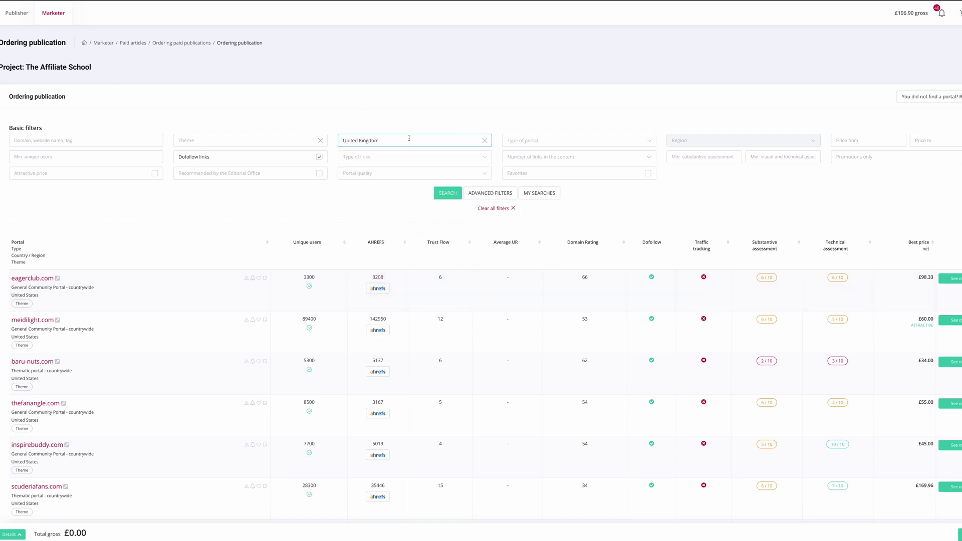
pyautogui.click(451, 141)
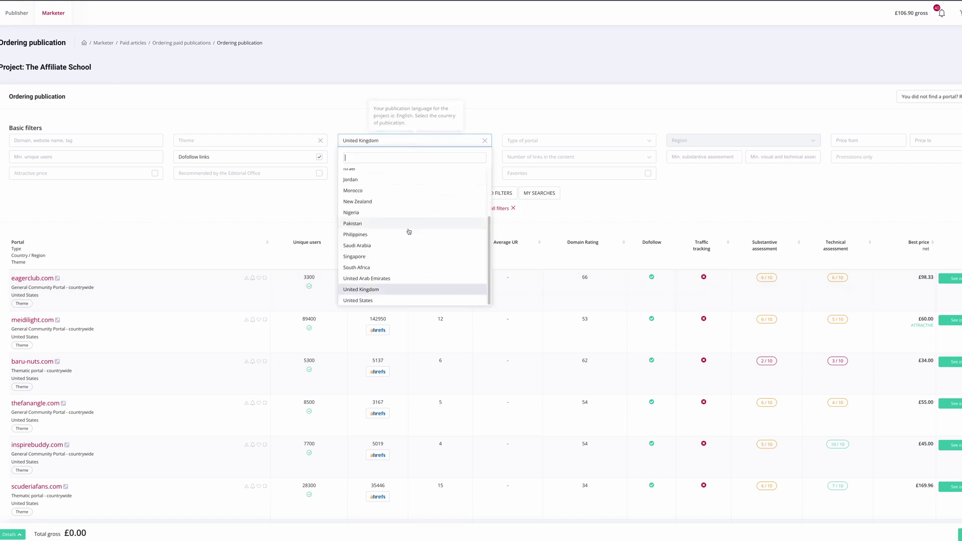
pyautogui.click(375, 301)
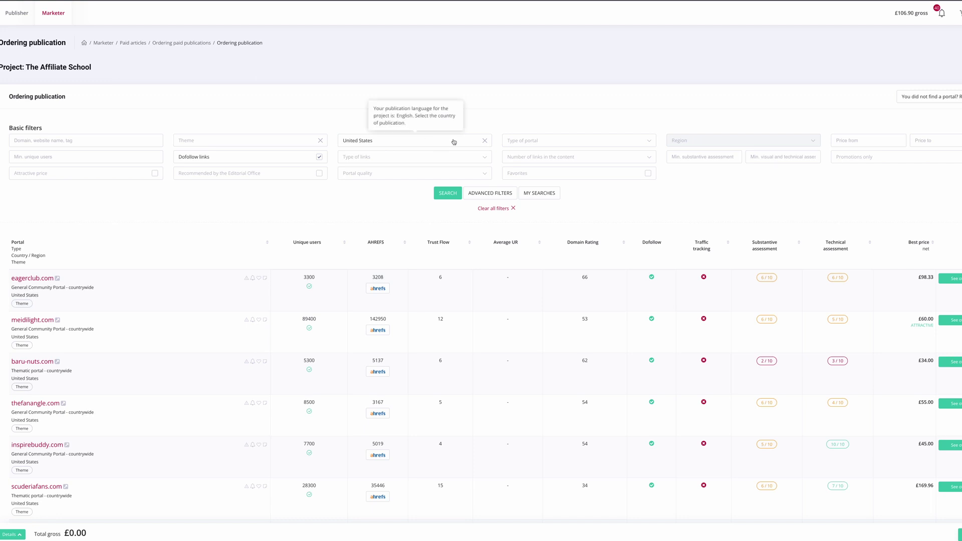
# Filter by the Marketing, Advertising, Media theme and reveal the advanced filters
pyautogui.click(230, 144)
pyautogui.scroll(-3, 234, 206)
pyautogui.moveTo(325, 195); pyautogui.dragTo(324, 240)
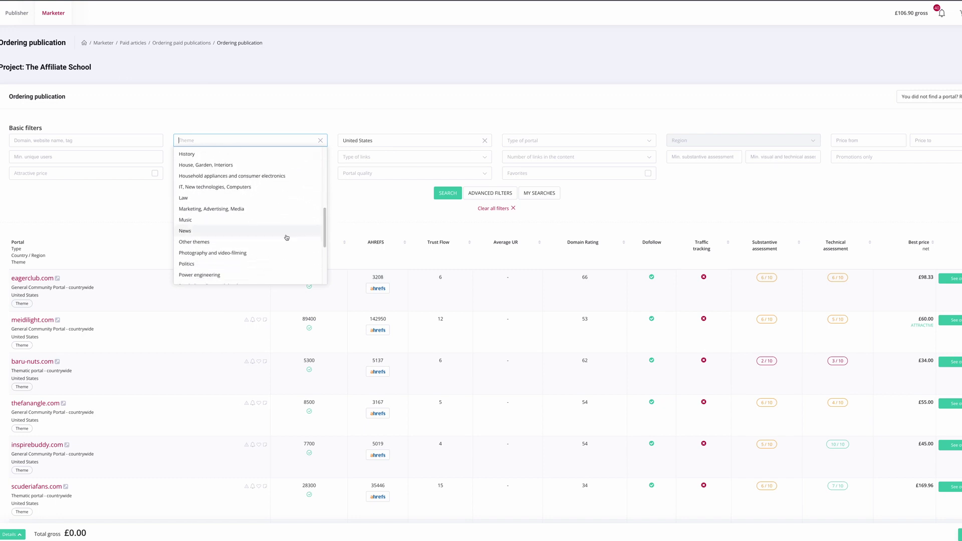
pyautogui.click(261, 211)
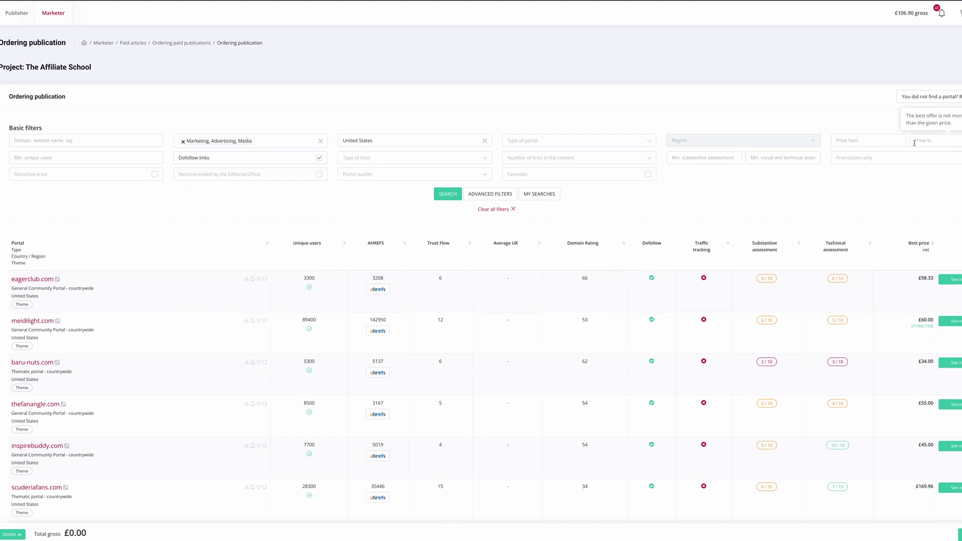
pyautogui.click(490, 196)
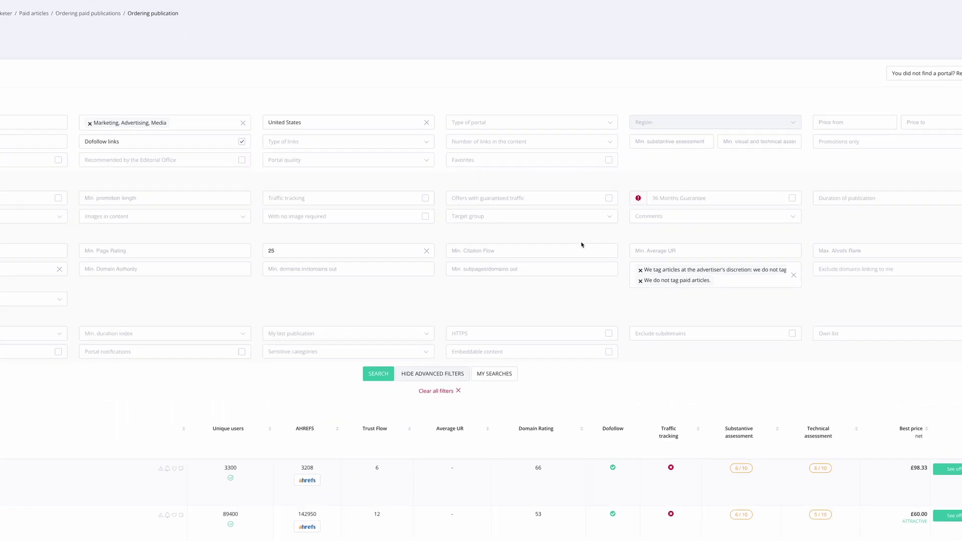
# Review the article-tagging options and change the minimum Domain Rating from 25 to 20
pyautogui.click(558, 265)
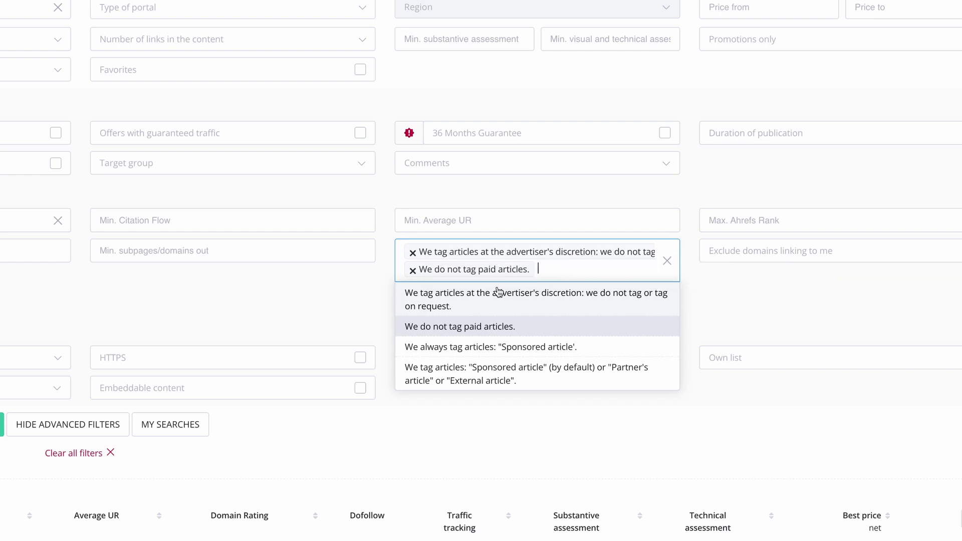
pyautogui.click(336, 292)
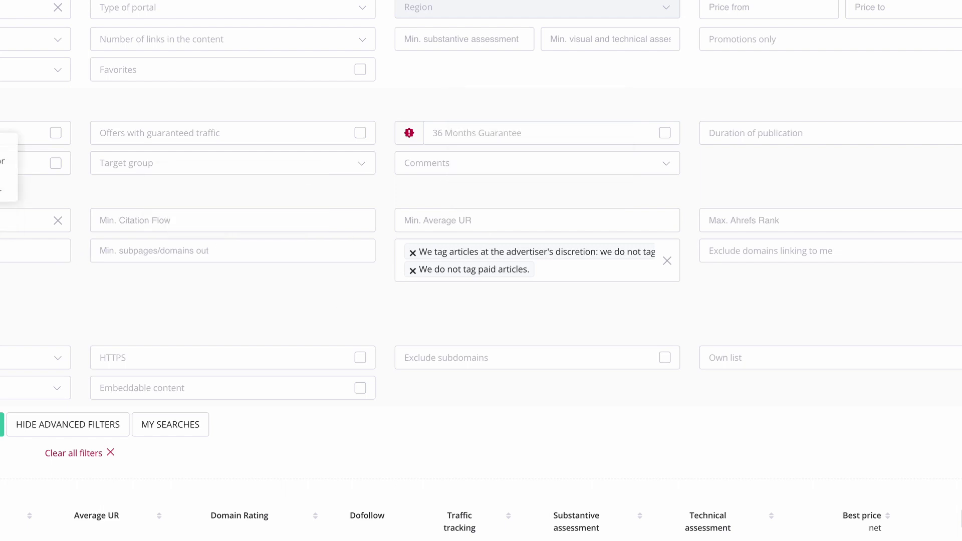
pyautogui.click(115, 337)
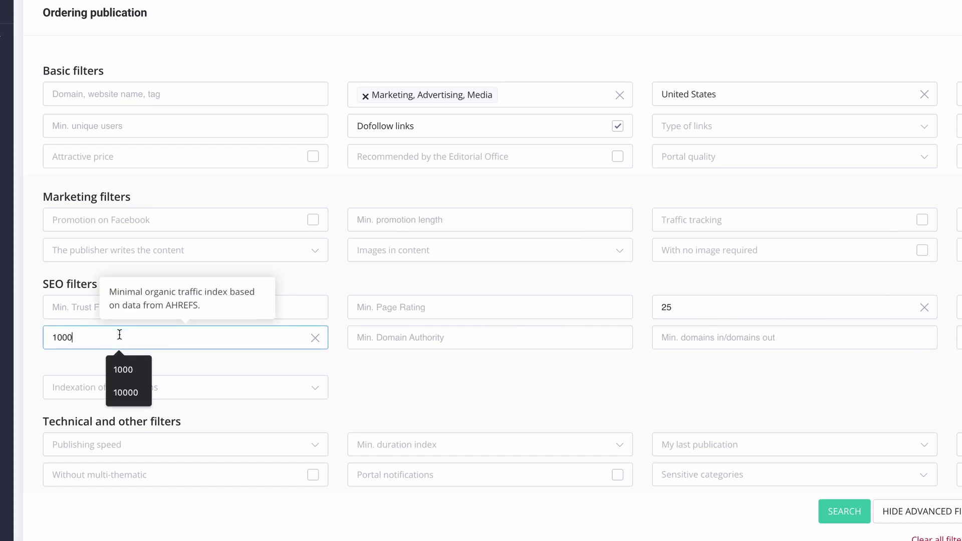
pyautogui.click(682, 307)
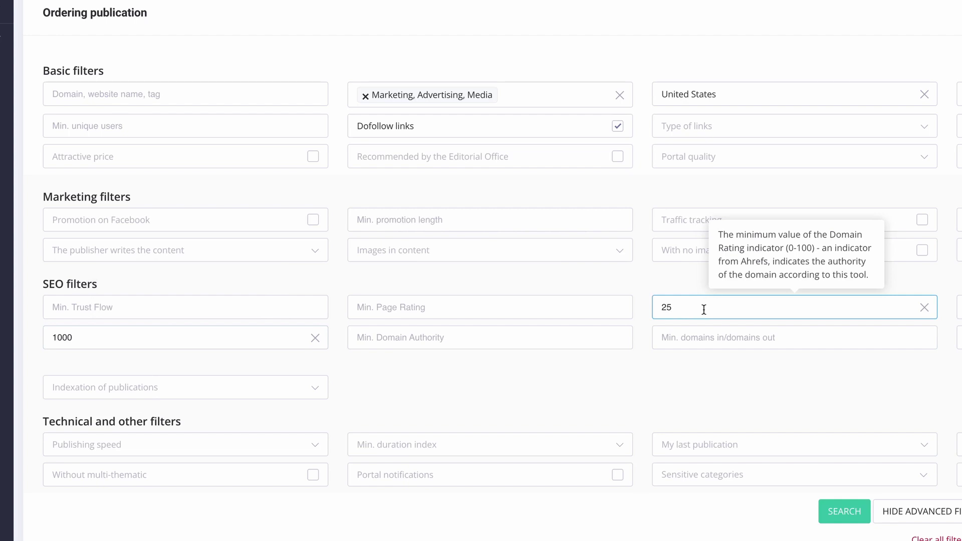
pyautogui.press('BackSpace')
pyautogui.write('0')
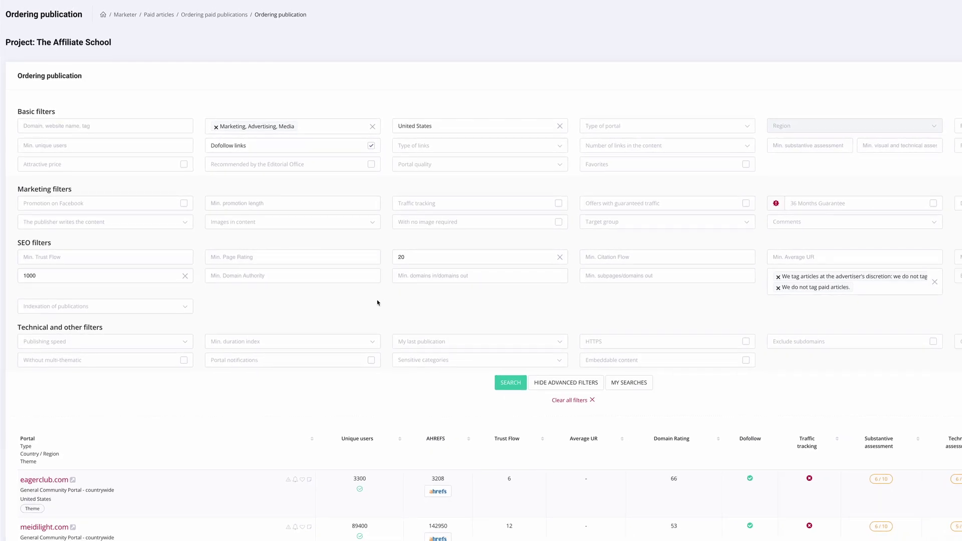
# Search the publishers for 'affiliate' and scroll through the three matching portals
pyautogui.moveTo(391, 275)
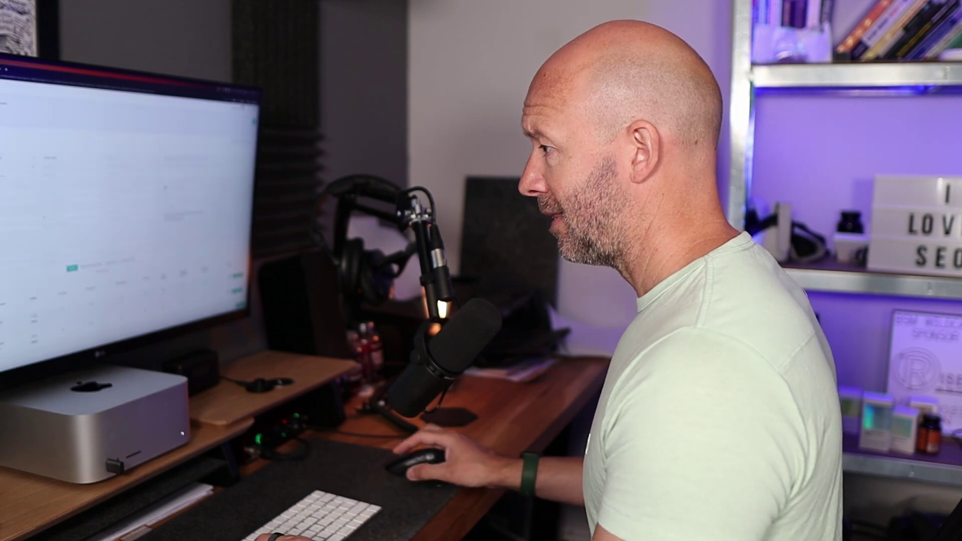
pyautogui.scroll(-2, 125, 215)
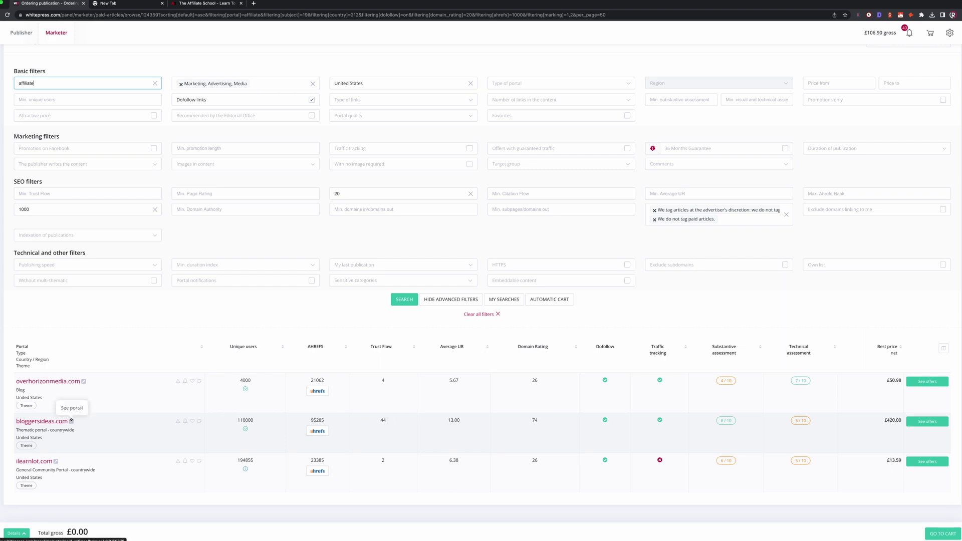
# Open bloggersideas.com and browse its Blogging and Interviews menus and homepage down to Popular Interviews
pyautogui.click(71, 421)
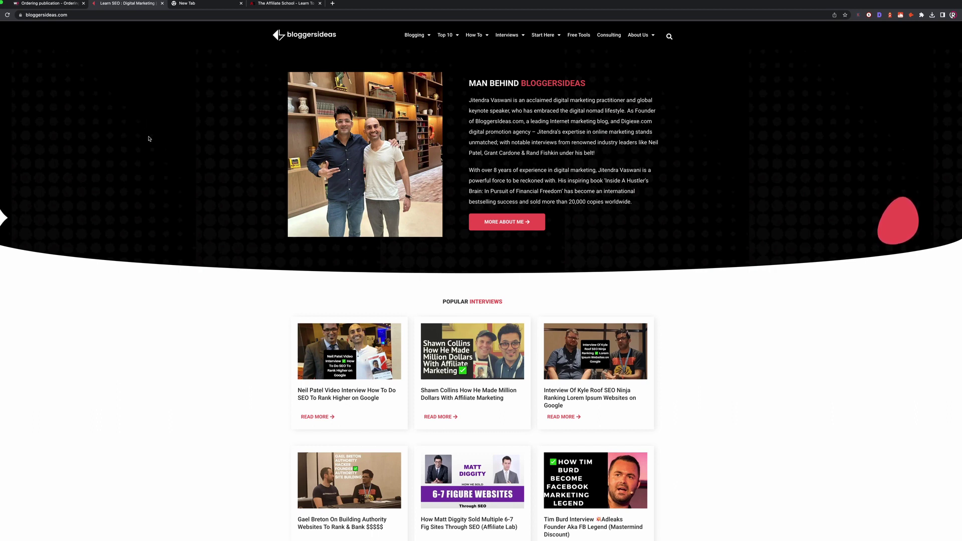
pyautogui.click(72, 15)
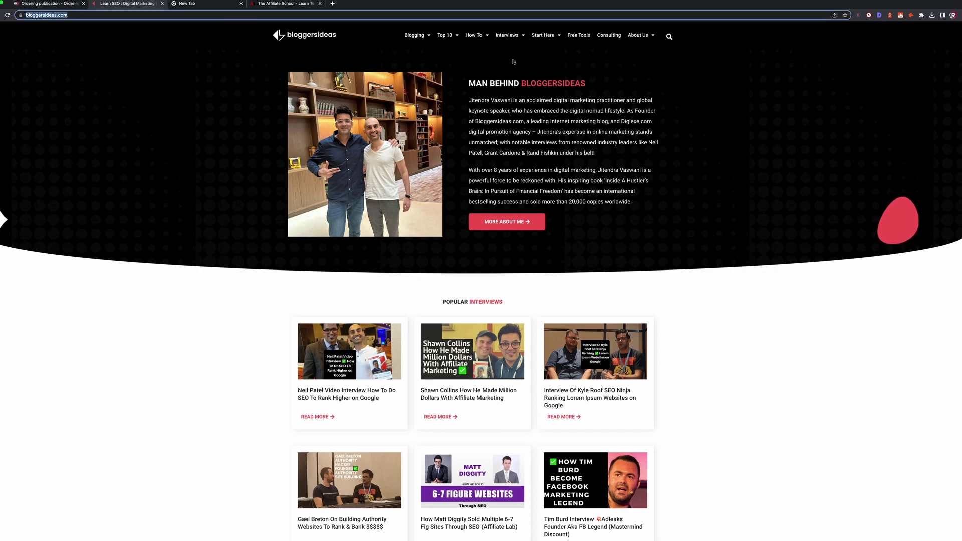
pyautogui.moveTo(448, 50)
pyautogui.moveTo(519, 38)
pyautogui.scroll(-3, 385, 318)
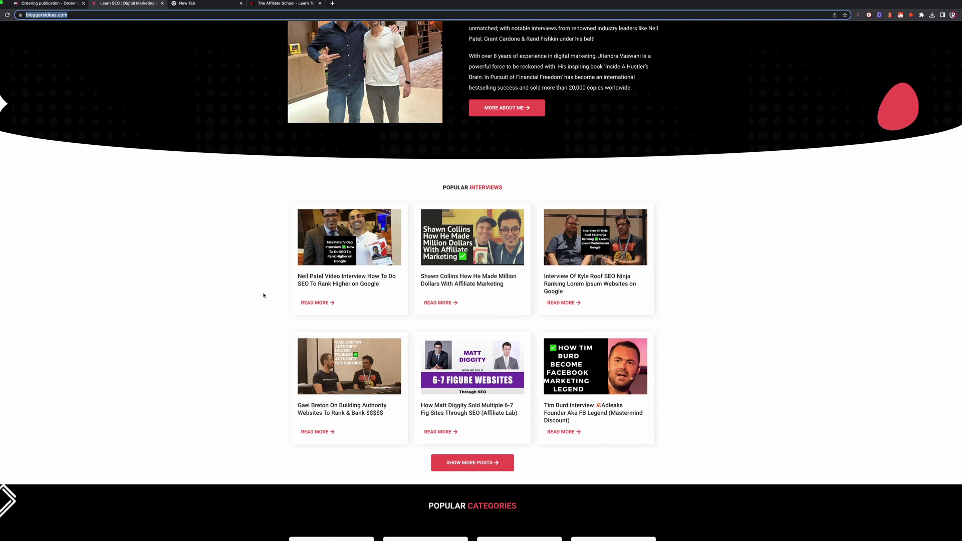
pyautogui.click(107, 15)
# Check bloggersideas.com on Ahrefs (DR 74, 116K organic traffic), then return to the WhitePress list
pyautogui.hotkey('ctrl', 't')
pyautogui.write('ahr')
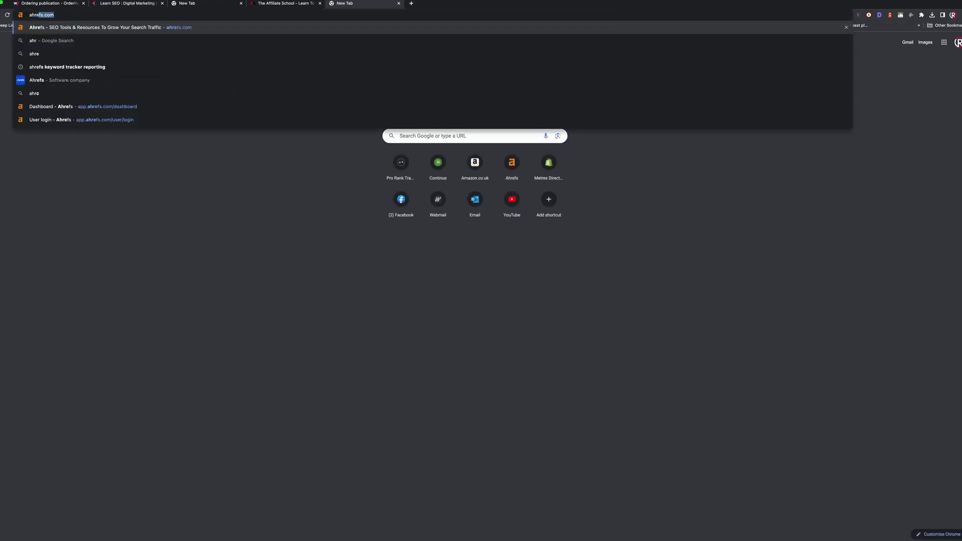
pyautogui.press('Return')
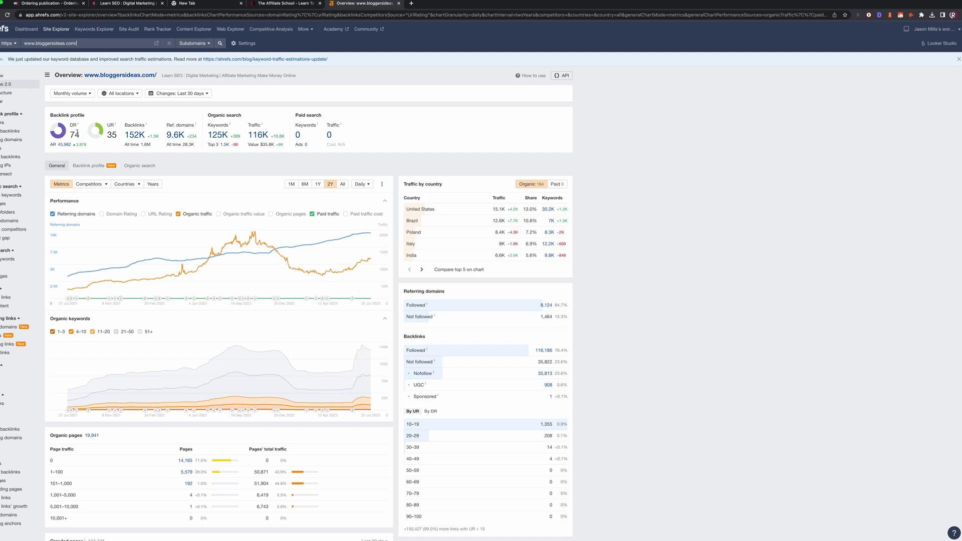
pyautogui.click(280, 5)
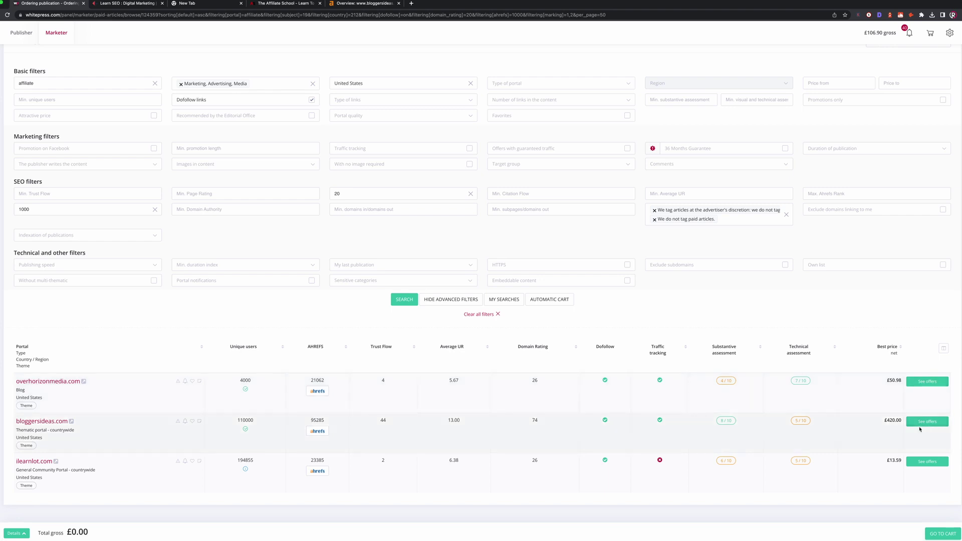
# Review bloggersideas.com's Blog publication offer and full description, priced at £420.00 net
pyautogui.click(927, 422)
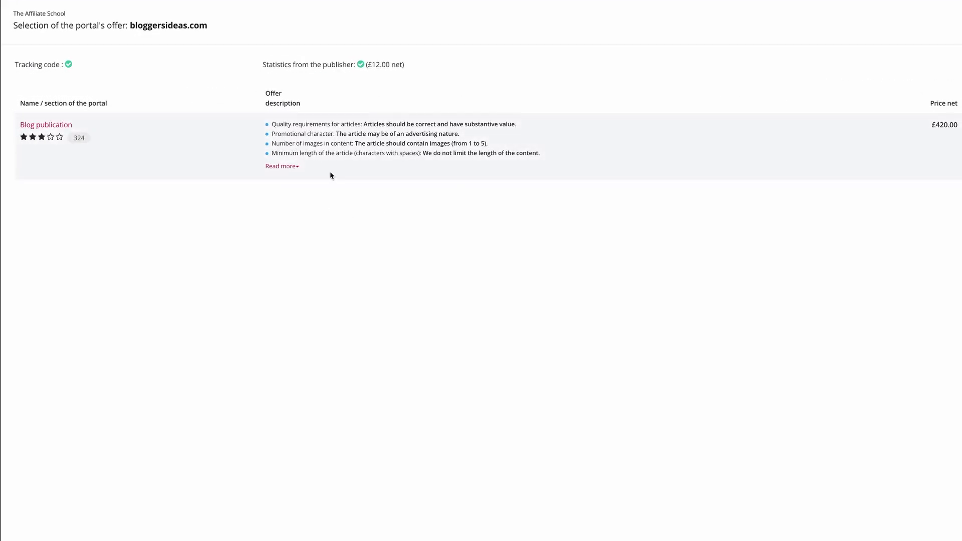
pyautogui.click(296, 166)
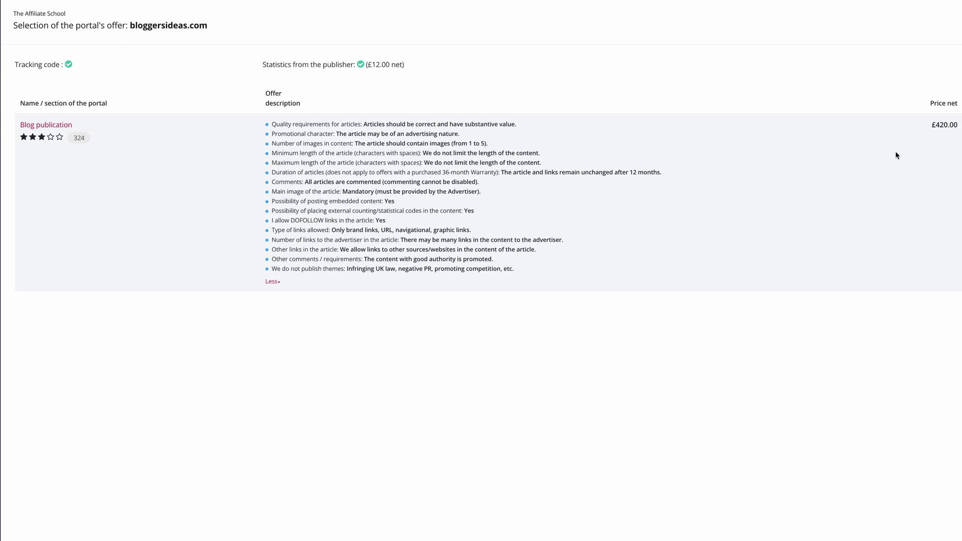
pyautogui.moveTo(947, 128); pyautogui.dragTo(935, 128)
pyautogui.click(928, 353)
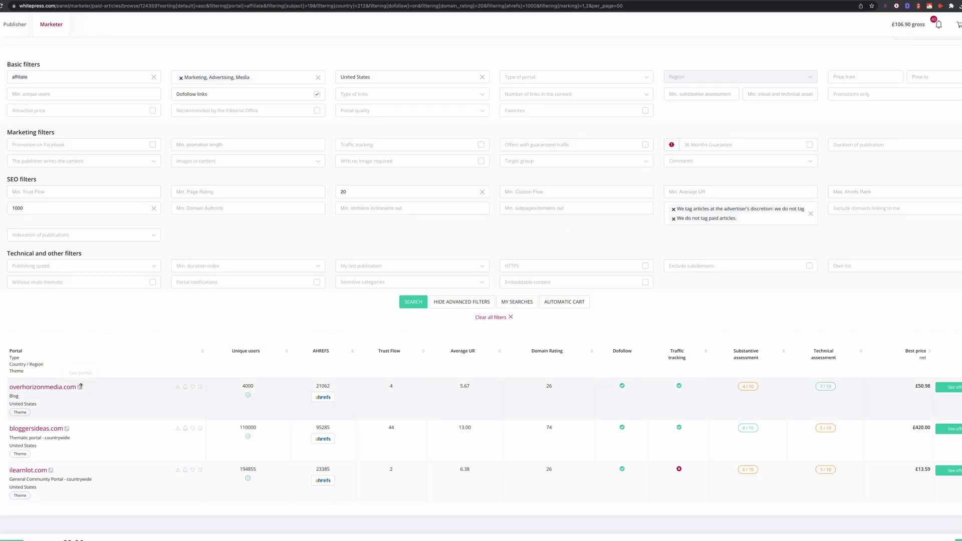
# Visit the overhorizonmedia.com homepage, accept its cookie consent, and scroll through it
pyautogui.click(80, 387)
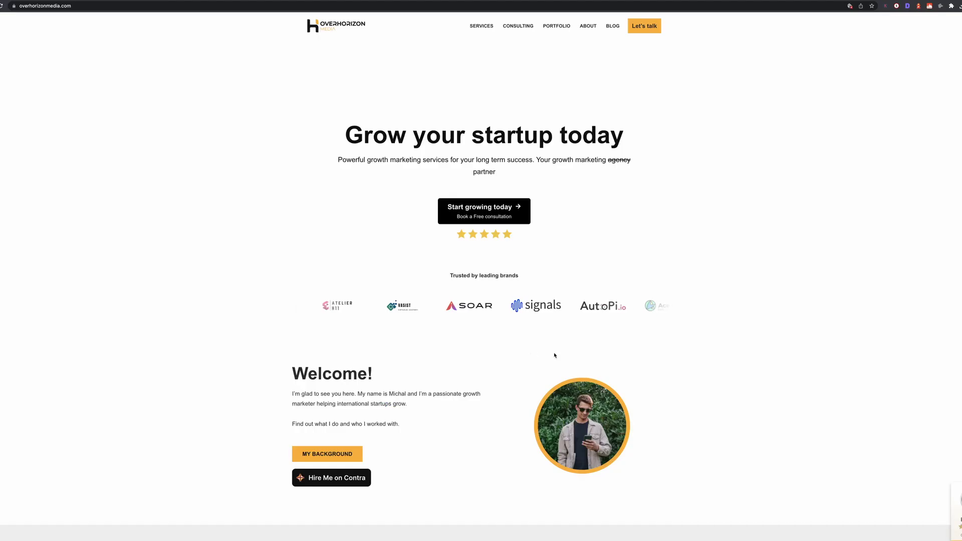
pyautogui.click(524, 345)
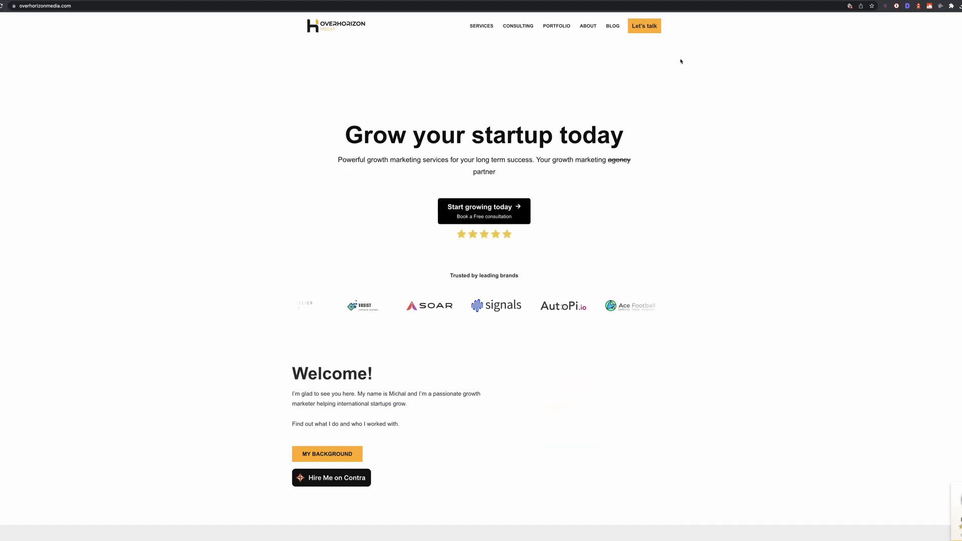
pyautogui.scroll(-3, 204, 290)
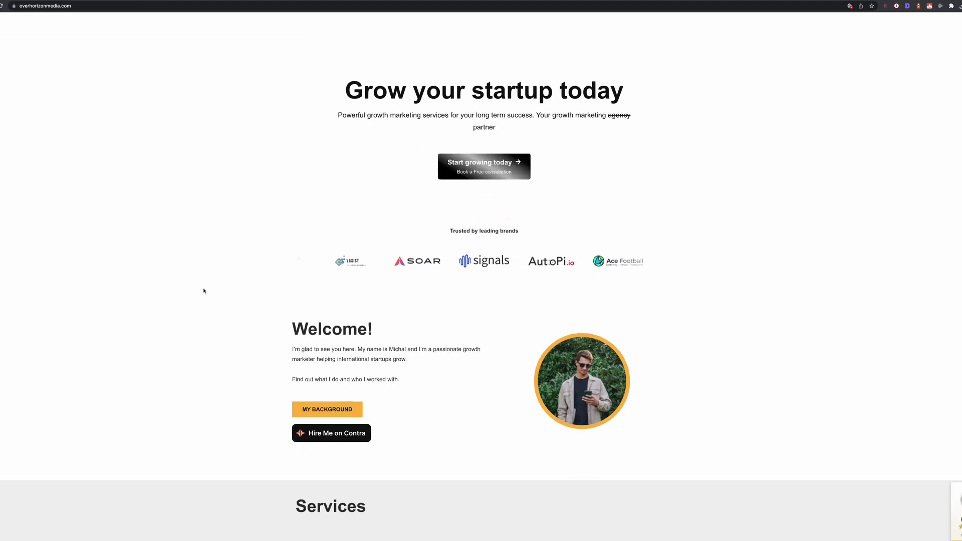
pyautogui.scroll(3, 231, 282)
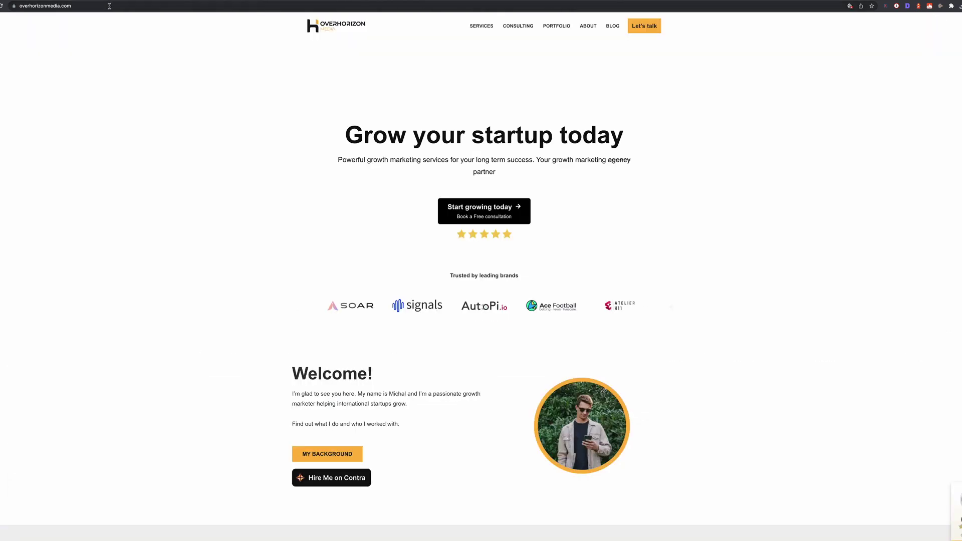
pyautogui.click(59, 5)
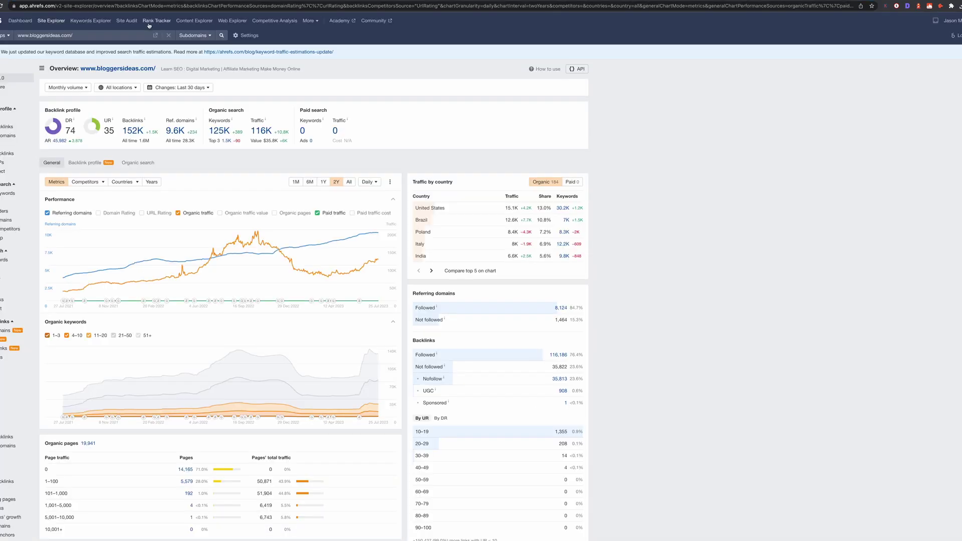
# Look up overhorizonmedia.com in Ahrefs Site Explorer: DR 26, 24.2K organic traffic, 534 keywords
pyautogui.hotkey('ctrl', 'a')
pyautogui.write('overhorizonmedia.com/')
pyautogui.press('Return')
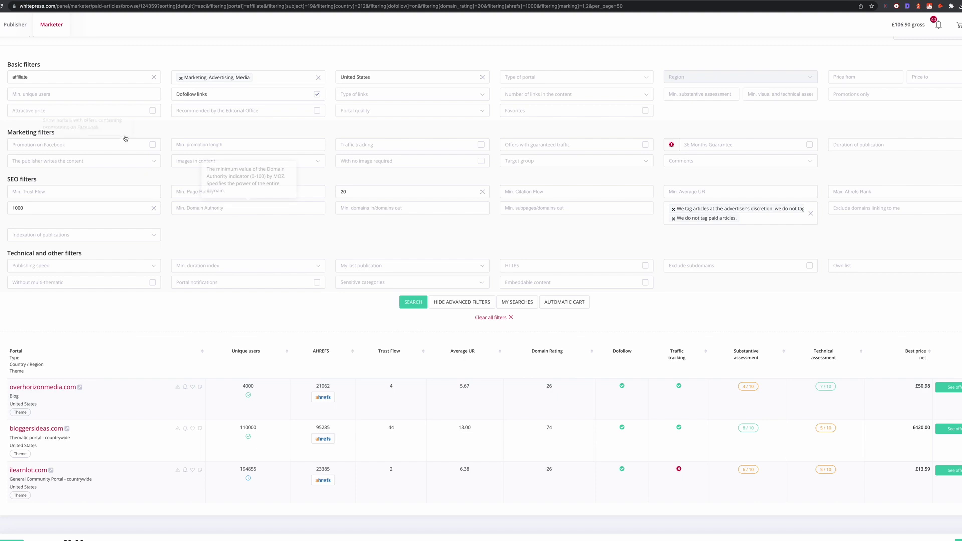
# Remove the 'affiliate' keyword filter and rerun the publisher search
pyautogui.click(153, 77)
pyautogui.click(411, 302)
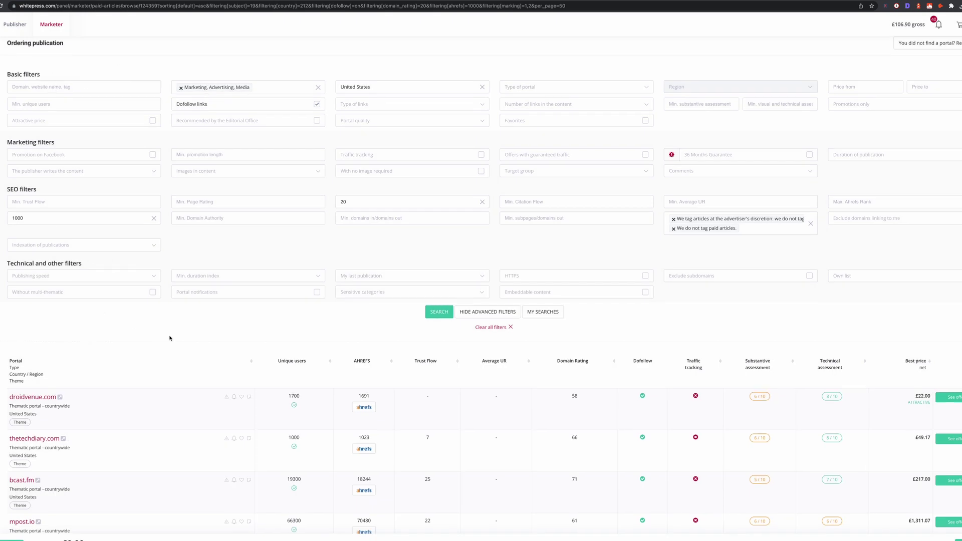
pyautogui.scroll(-3, 170, 339)
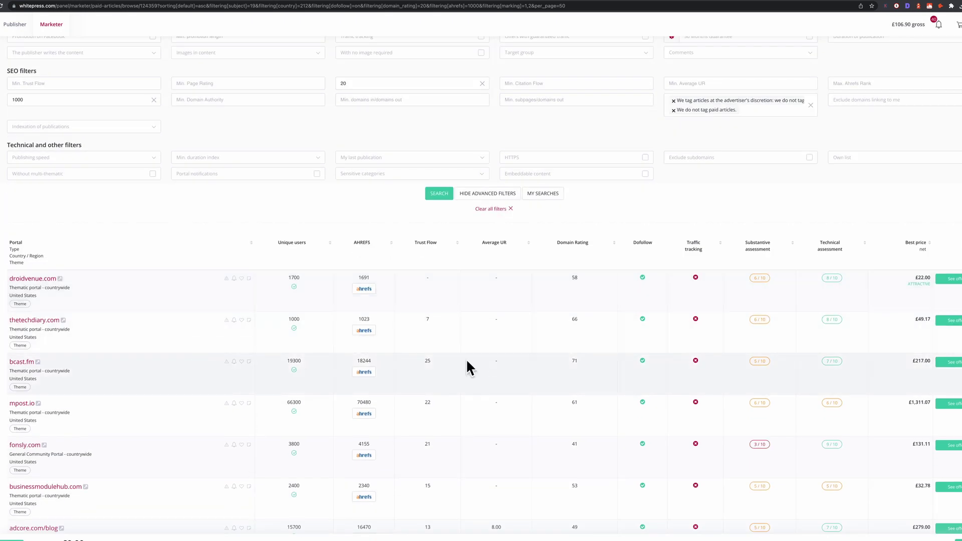
# Sort the publisher results by Ahrefs traffic, highest first, and scroll through them
pyautogui.moveTo(575, 259)
pyautogui.moveTo(362, 244)
pyautogui.click(360, 244)
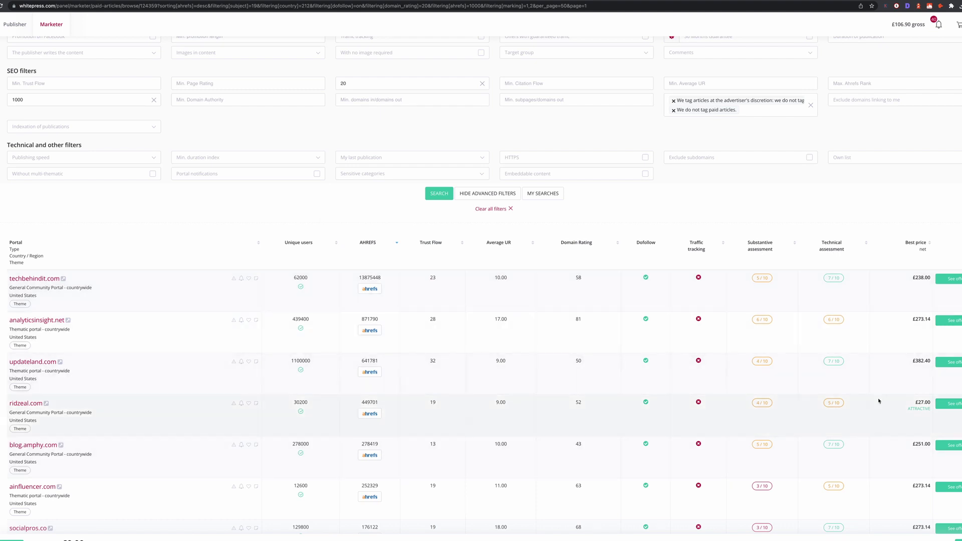
pyautogui.scroll(-3, 861, 413)
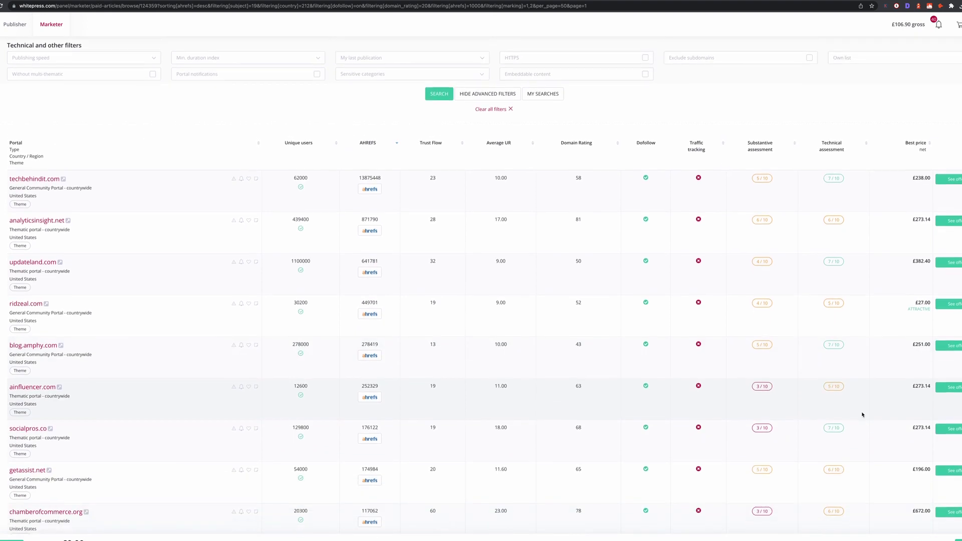
pyautogui.scroll(-3, 863, 414)
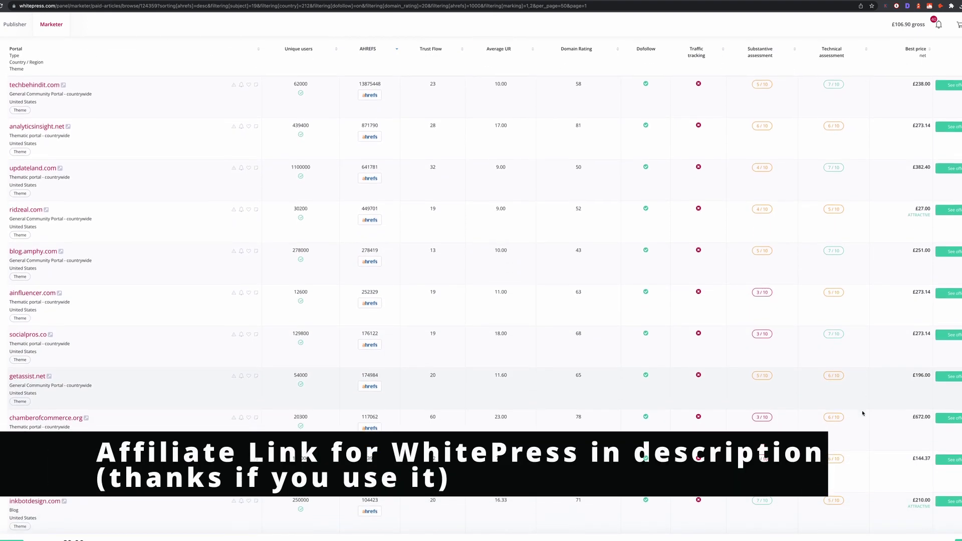
pyautogui.scroll(-2, 863, 414)
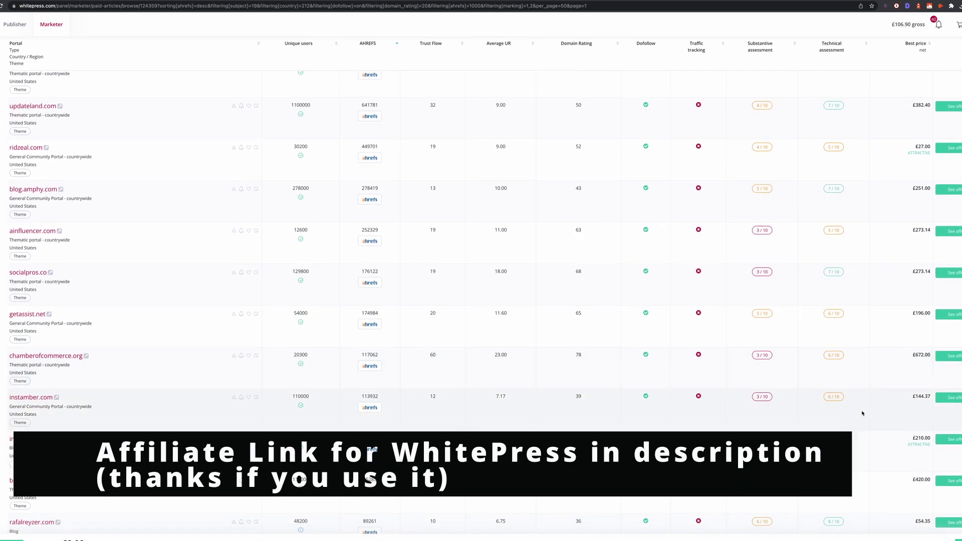
pyautogui.scroll(-4, 862, 413)
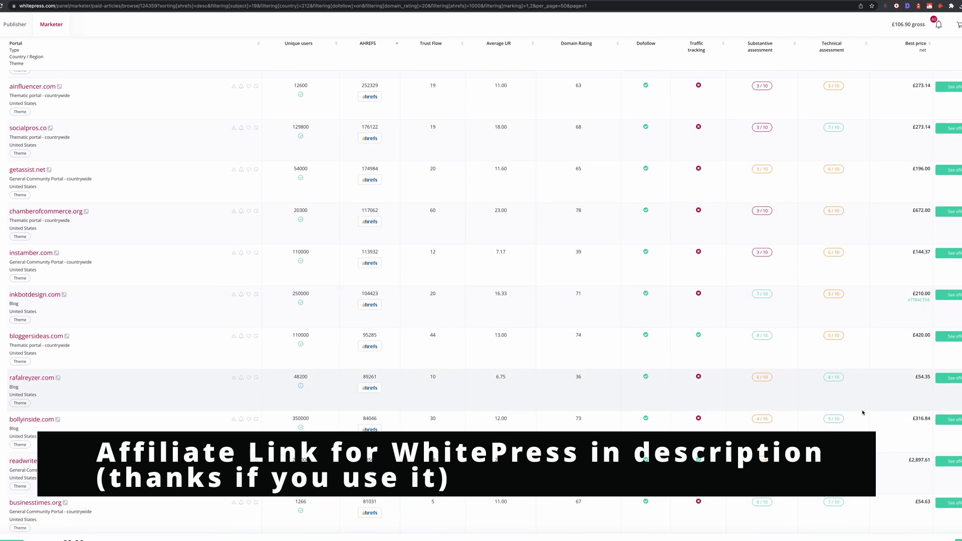
pyautogui.scroll(-2, 862, 412)
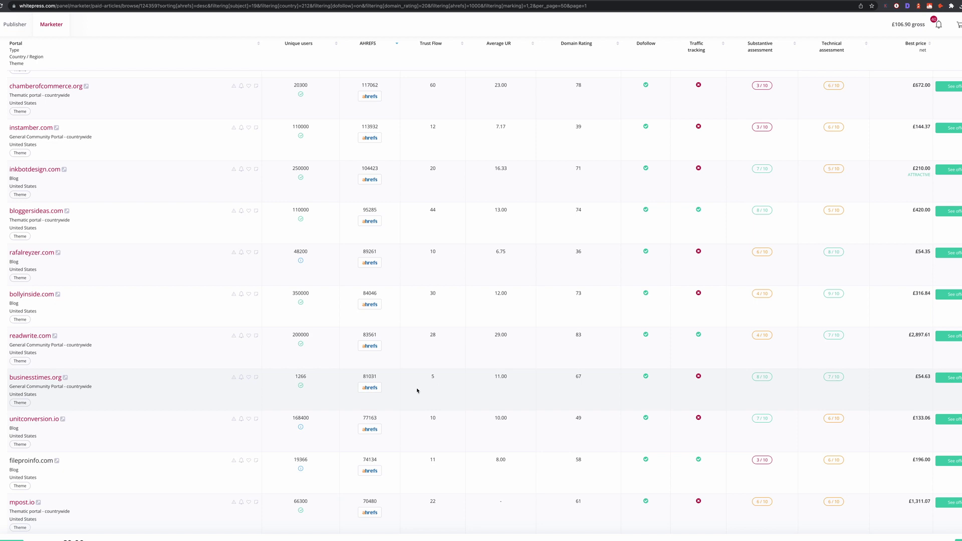
# Open businesstimes.org's offers and visit its website
pyautogui.click(948, 377)
pyautogui.click(65, 377)
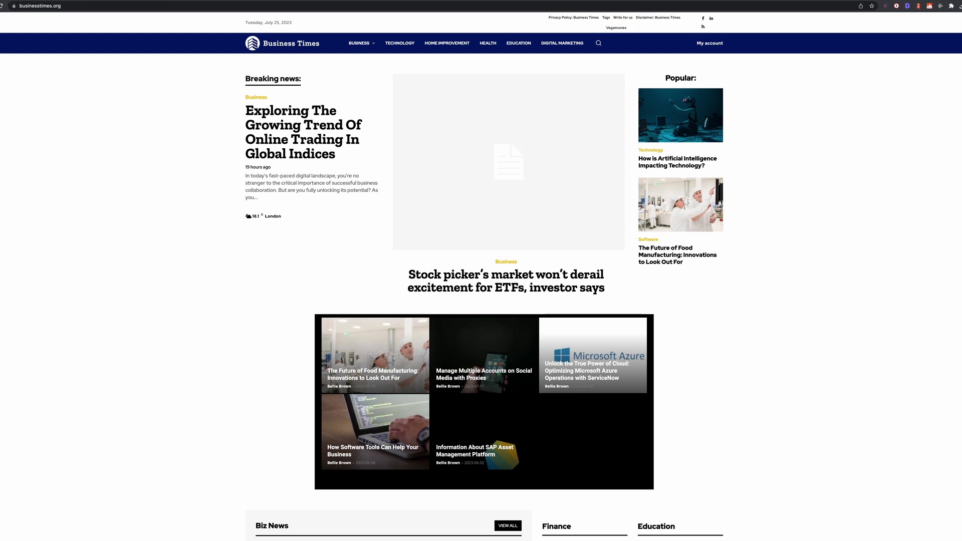
# Return to the WhitePress publisher list and open the country-of-publication dropdown
pyautogui.hotkey('ctrl', 'w')
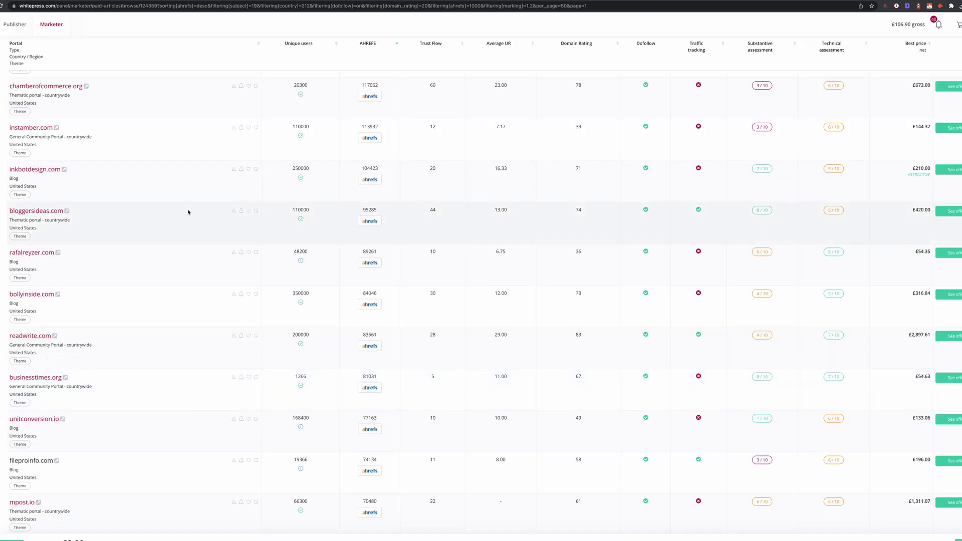
pyautogui.scroll(-1, 260, 318)
pyautogui.scroll(-5, 259, 329)
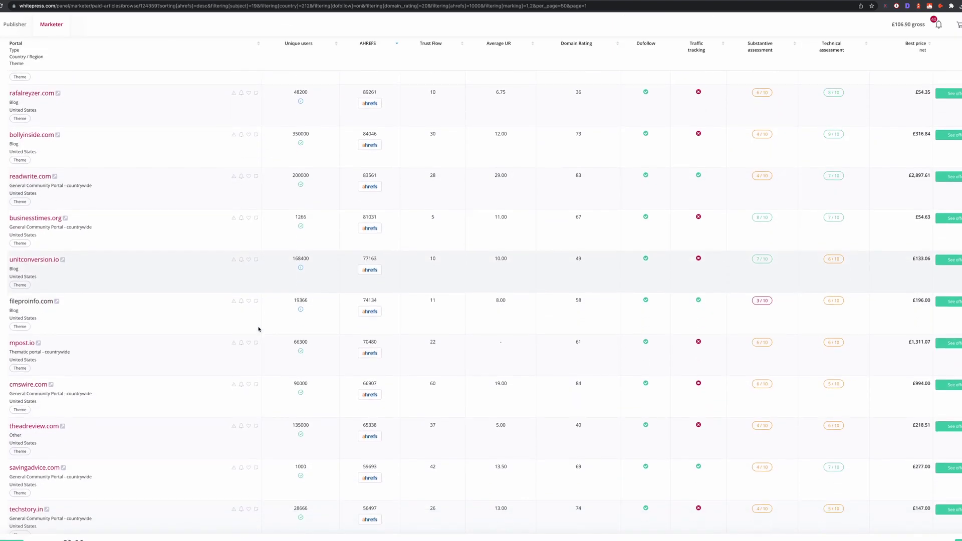
pyautogui.scroll(-1, 259, 329)
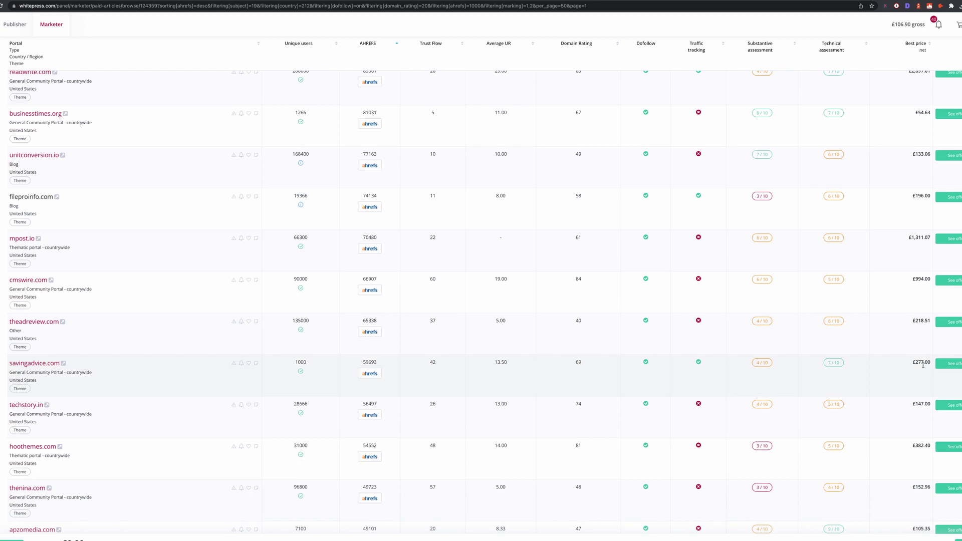
pyautogui.scroll(-5, 222, 400)
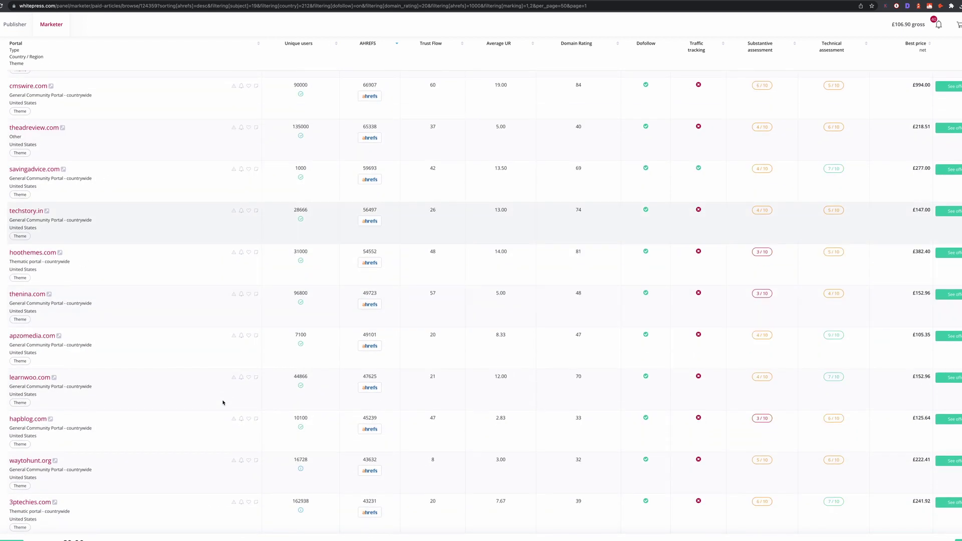
pyautogui.scroll(20, 224, 402)
pyautogui.click(452, 152)
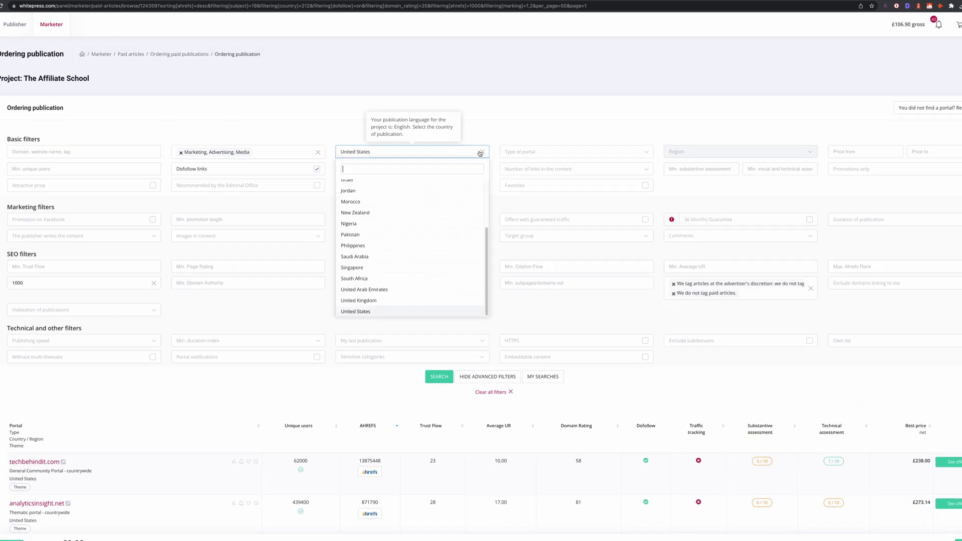
# Set the country filter to United Kingdom and rerun the search
pyautogui.write('united')
pyautogui.press('Up')
pyautogui.press('Return')
pyautogui.click(428, 376)
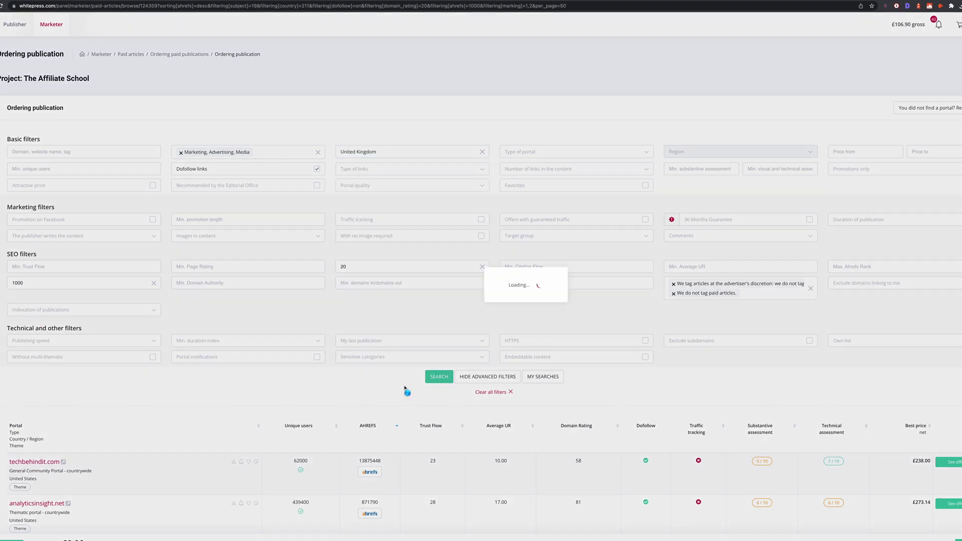
# Review the UK results, led by entrepreneurhandbook.co.uk at 68252
pyautogui.scroll(-3, 311, 366)
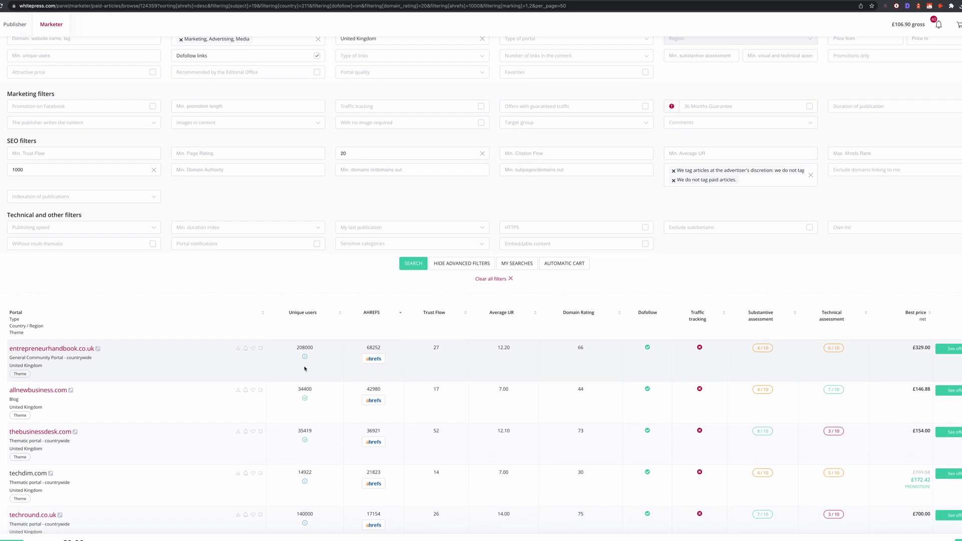
pyautogui.scroll(-2, 254, 353)
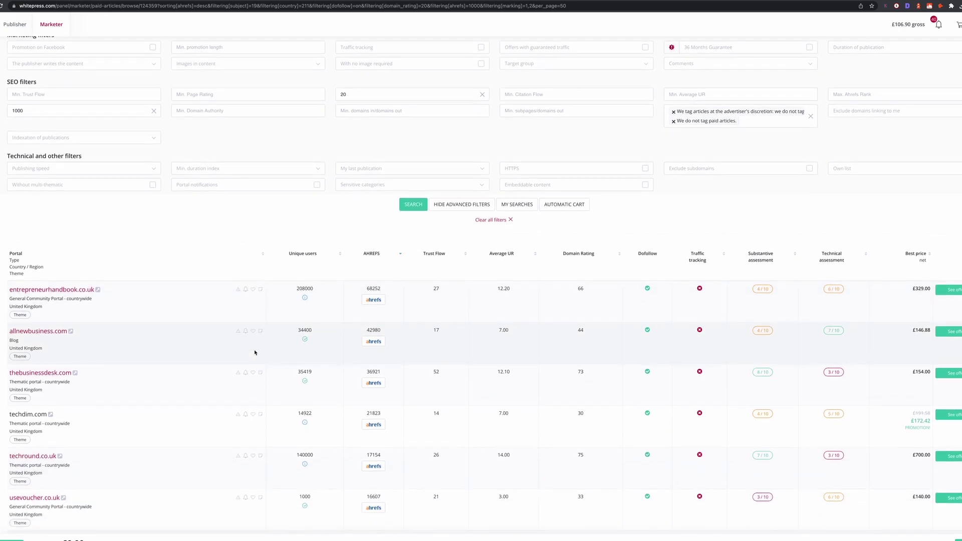
pyautogui.scroll(-3, 254, 352)
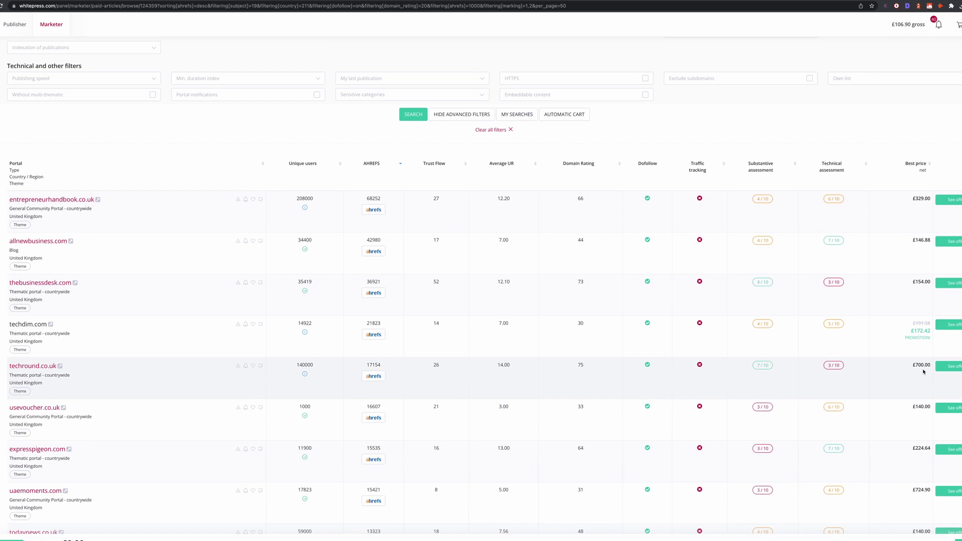
pyautogui.scroll(-3, 242, 391)
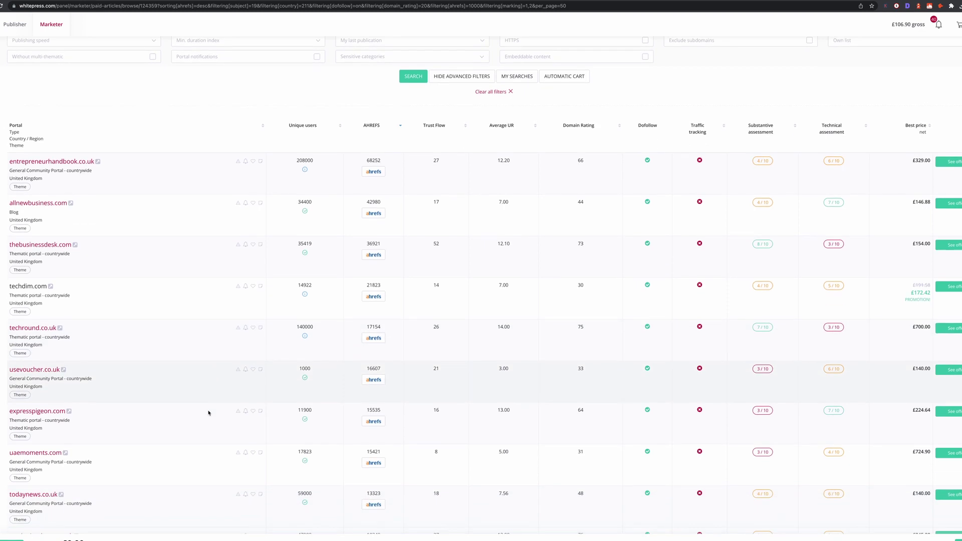
pyautogui.scroll(-3, 209, 413)
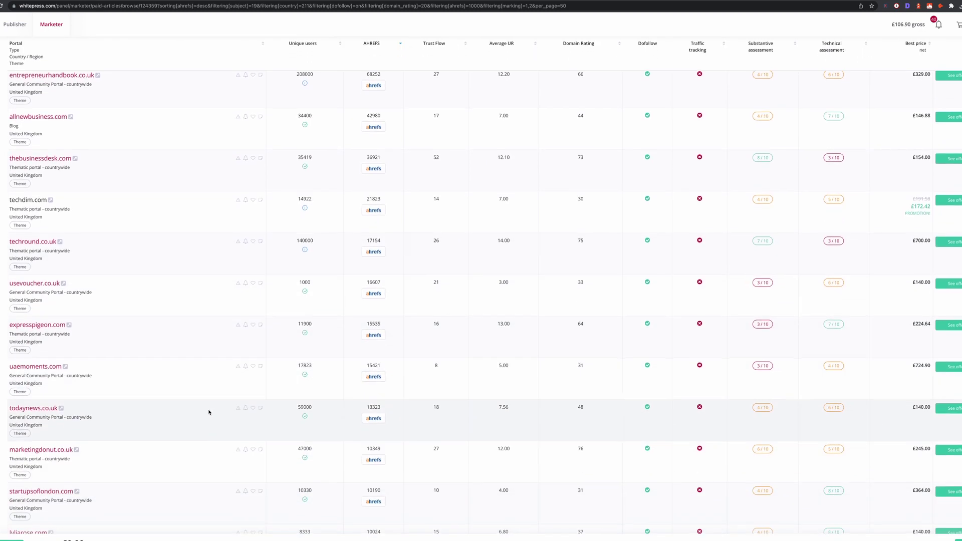
pyautogui.scroll(-1, 211, 406)
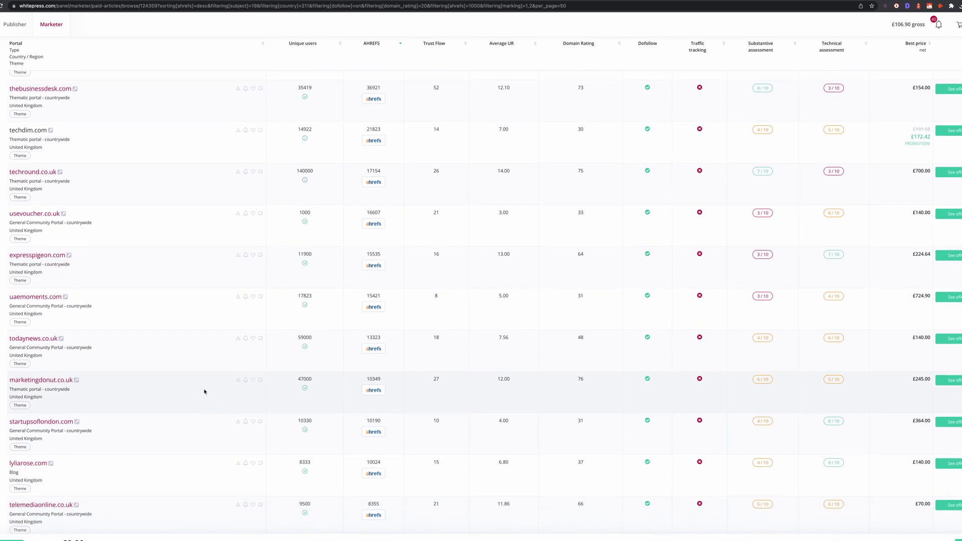
pyautogui.scroll(-3, 219, 393)
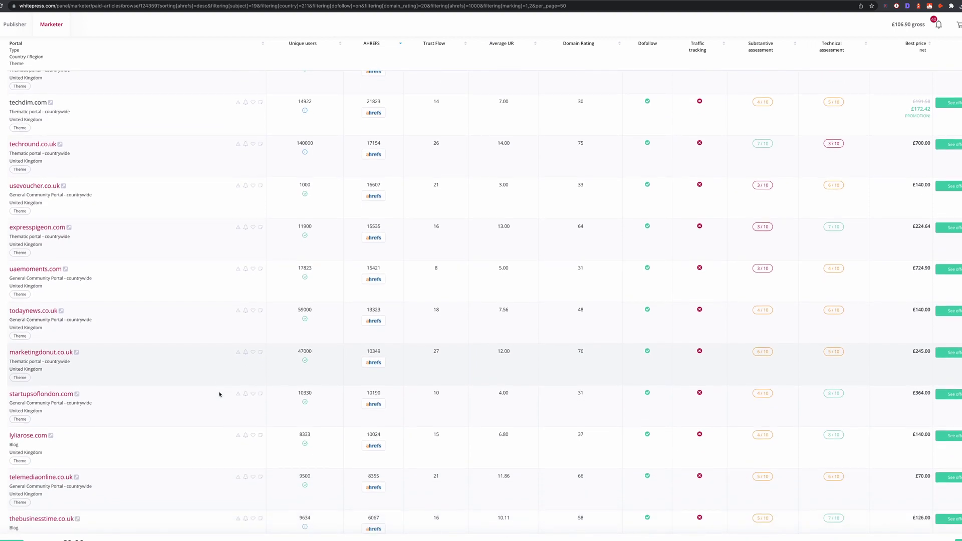
pyautogui.scroll(-2, 223, 372)
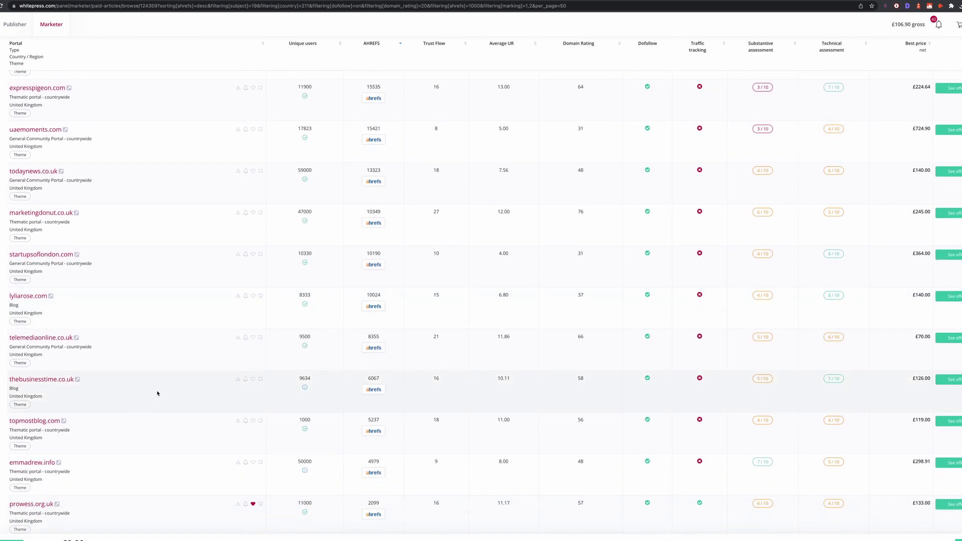
pyautogui.click(78, 380)
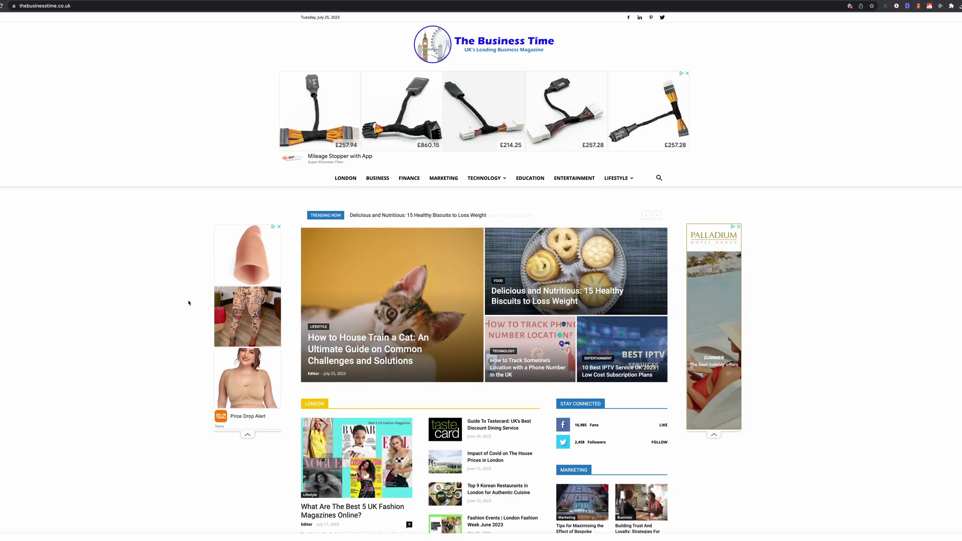
pyautogui.scroll(-1, 188, 304)
pyautogui.scroll(-2, 189, 304)
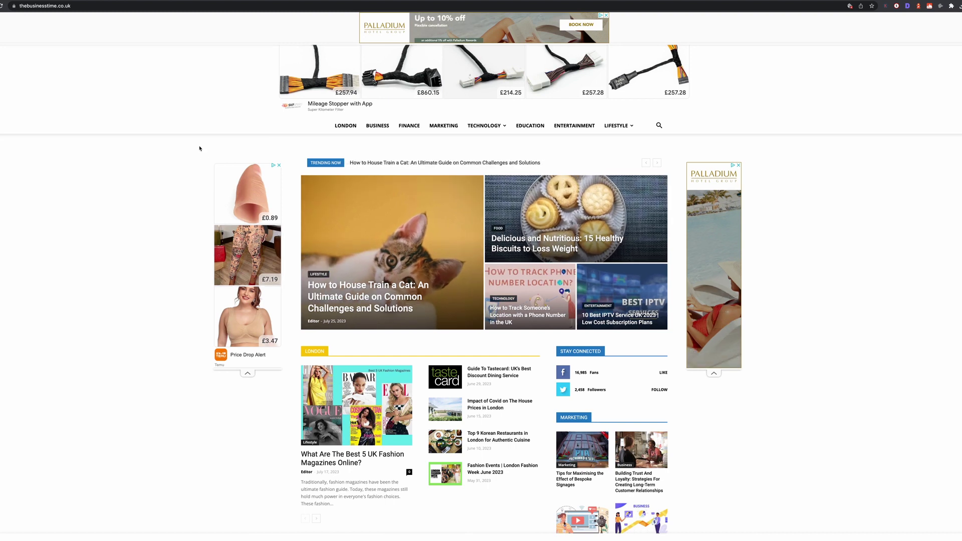
pyautogui.press('super+w')
pyautogui.scroll(-1, 177, 391)
pyautogui.scroll(-3, 178, 391)
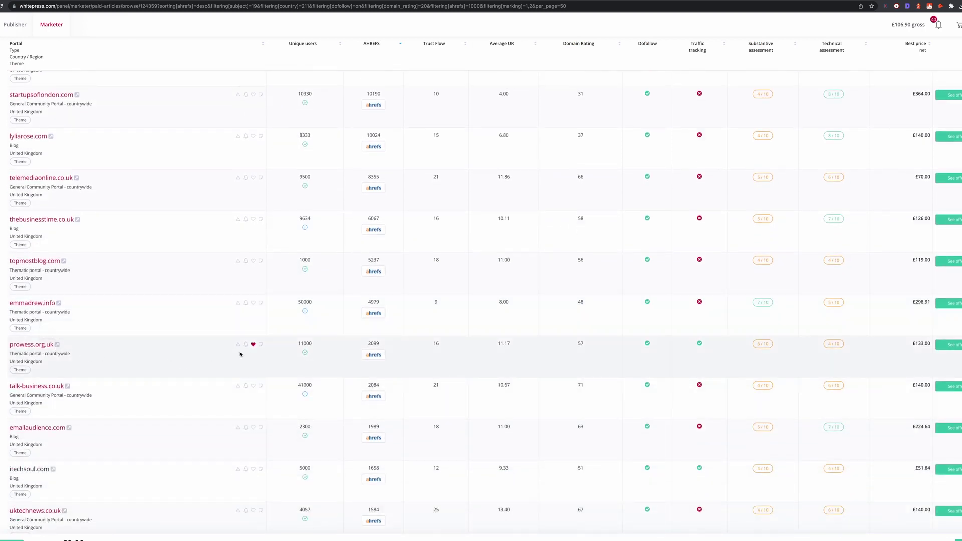
# Preview the prowess.org.uk homepage and select its web address
pyautogui.click(57, 345)
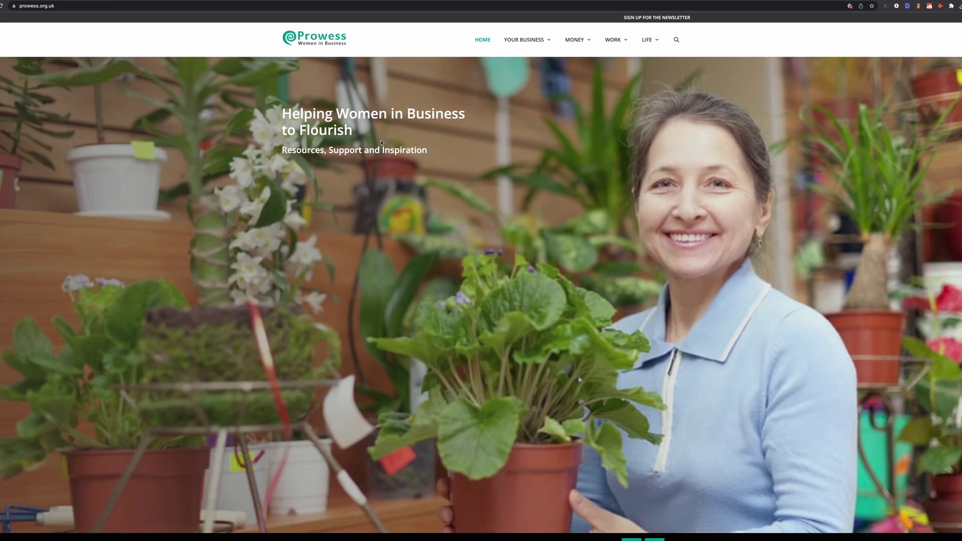
pyautogui.scroll(-6, 322, 274)
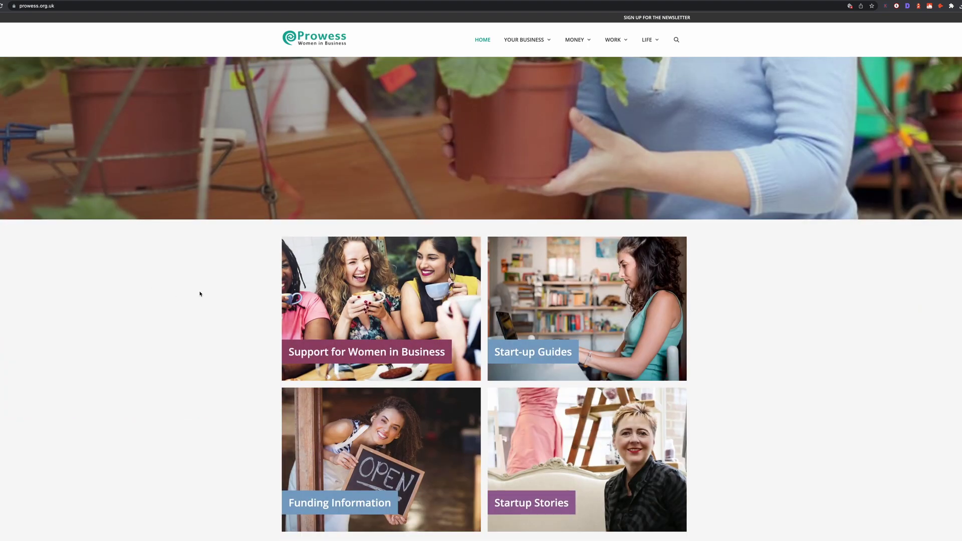
pyautogui.scroll(-3, 206, 294)
pyautogui.scroll(9, 209, 281)
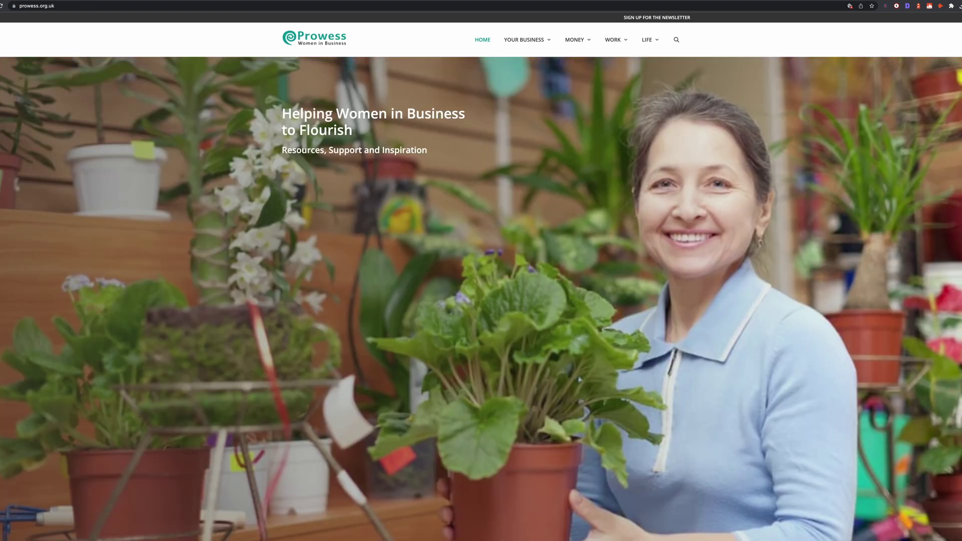
pyautogui.click(68, 10)
pyautogui.hotkey('ctrl', 'c')
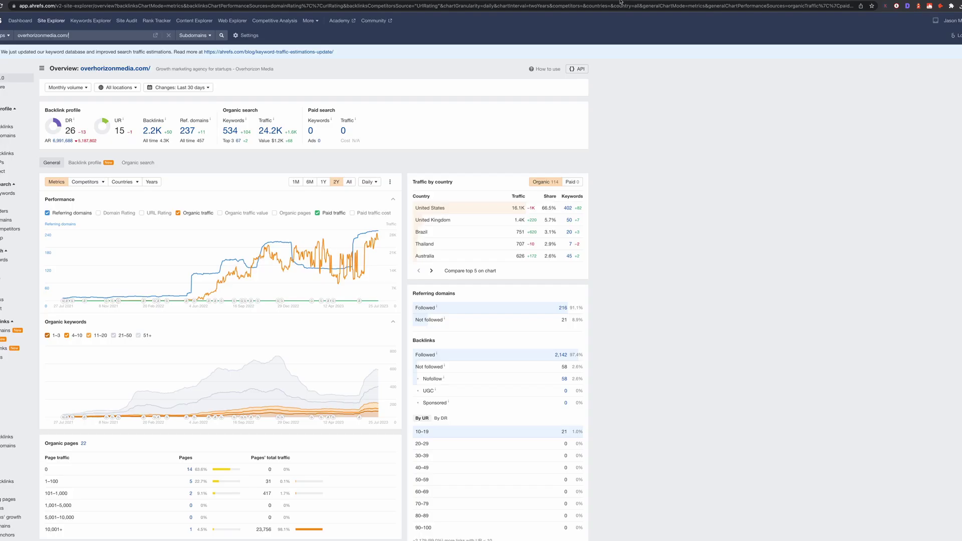
pyautogui.tripleClick(123, 34)
pyautogui.hotkey('ctrl', 'v')
pyautogui.press('Return')
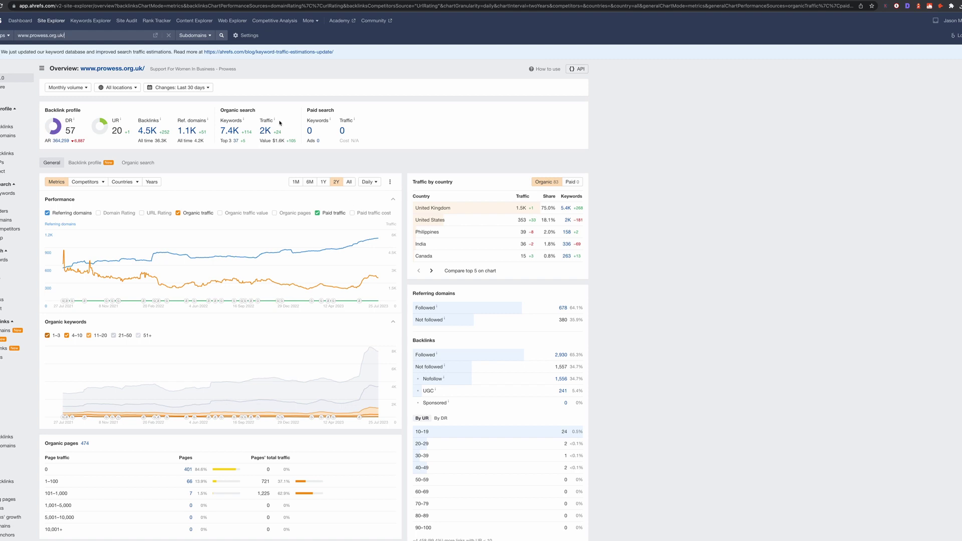
pyautogui.click(228, 131)
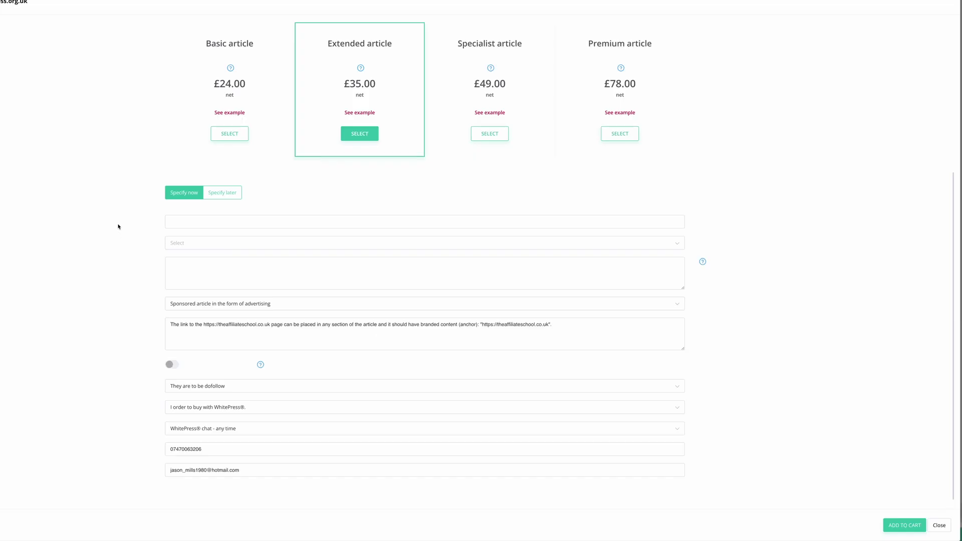
# Scroll back up the prowess.org.uk offer page
pyautogui.scroll(5, 142, 207)
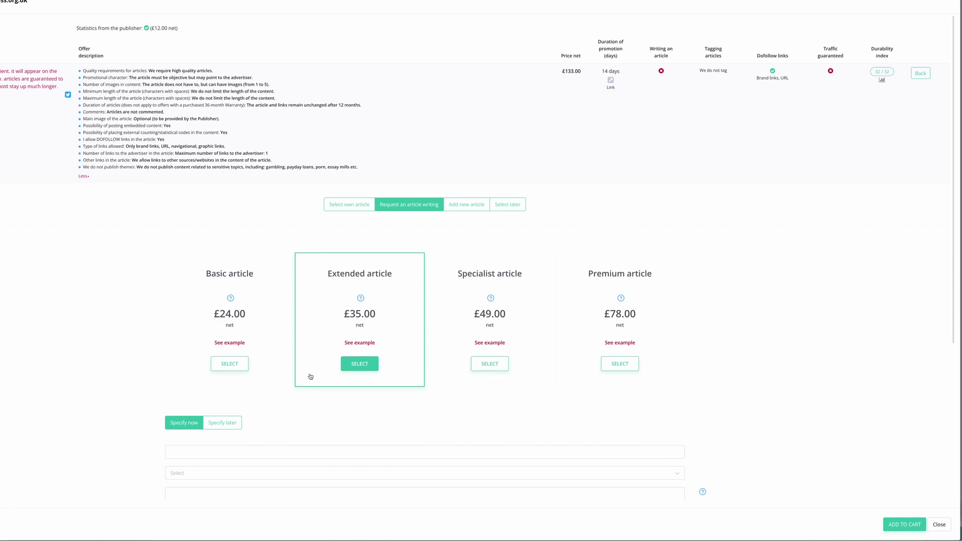
# Fill in the first order fields and set the article type to Thematic article with reference to the advertiser
pyautogui.scroll(-5, 280, 386)
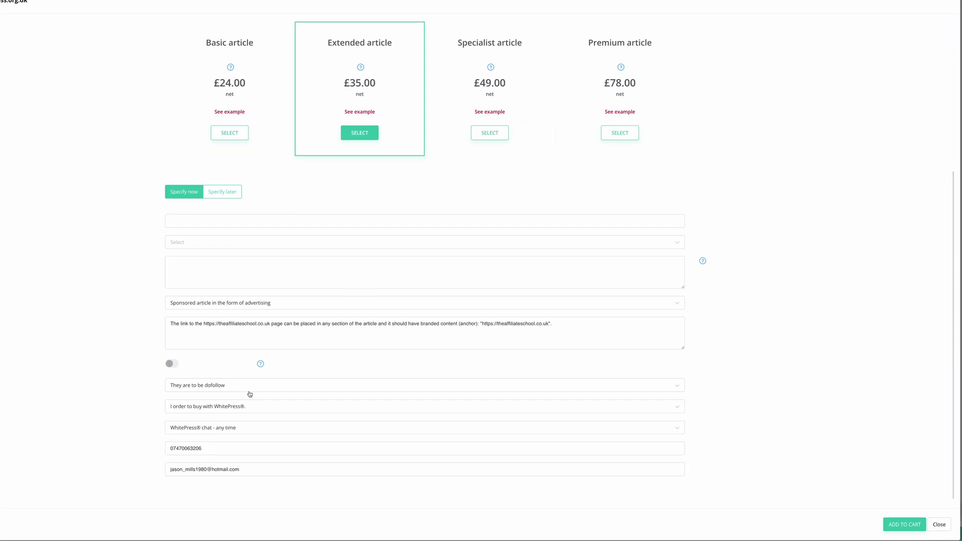
pyautogui.click(191, 216)
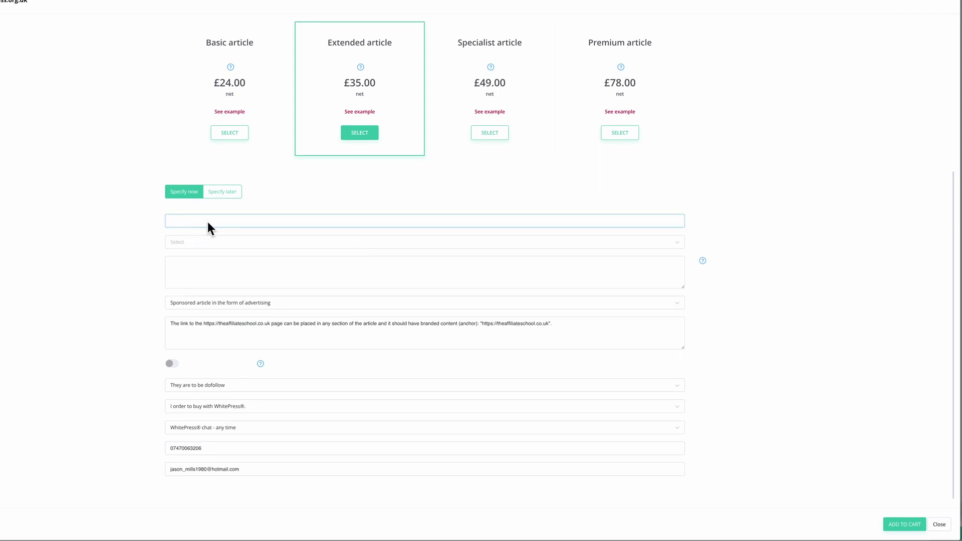
pyautogui.click(182, 244)
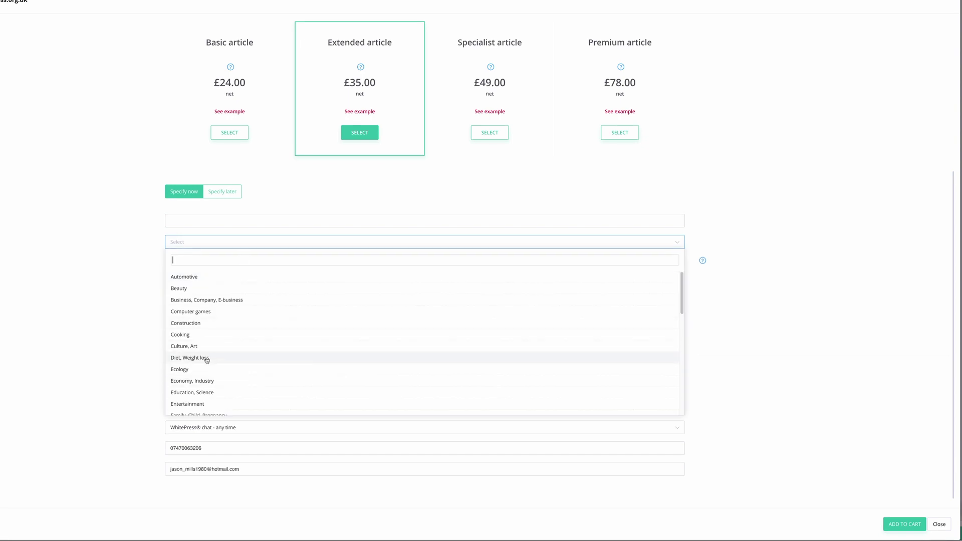
pyautogui.press('Tab')
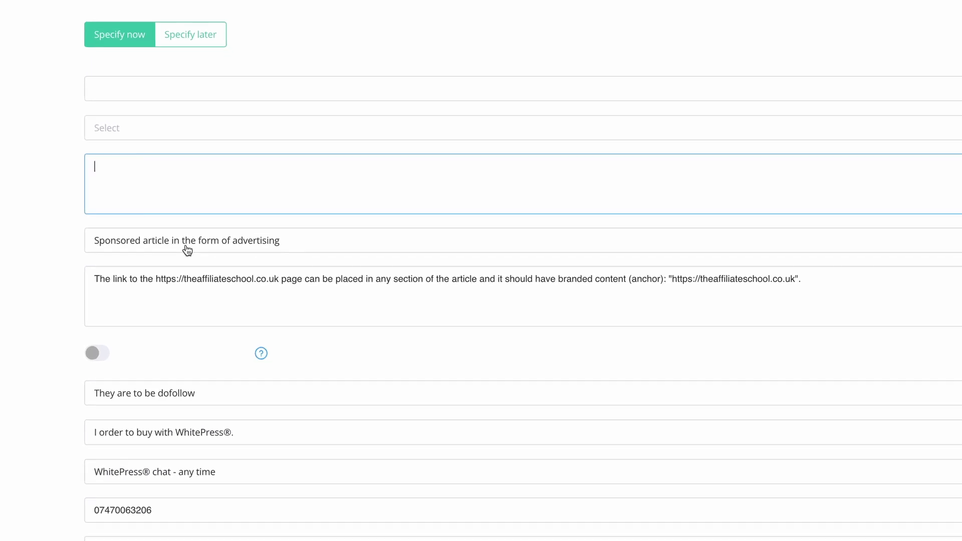
pyautogui.click(311, 241)
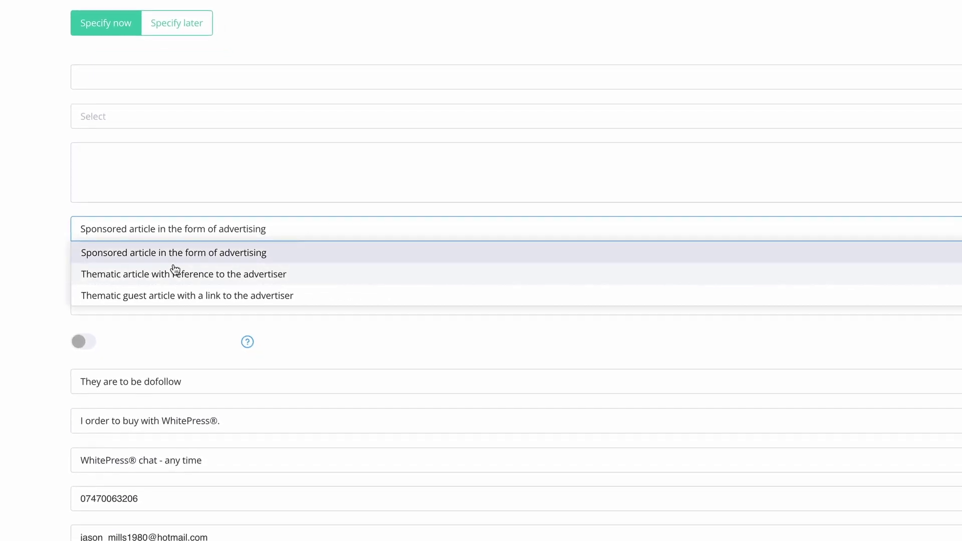
pyautogui.click(128, 272)
# Select the link placement sentence and begin the article description
pyautogui.tripleClick(124, 258)
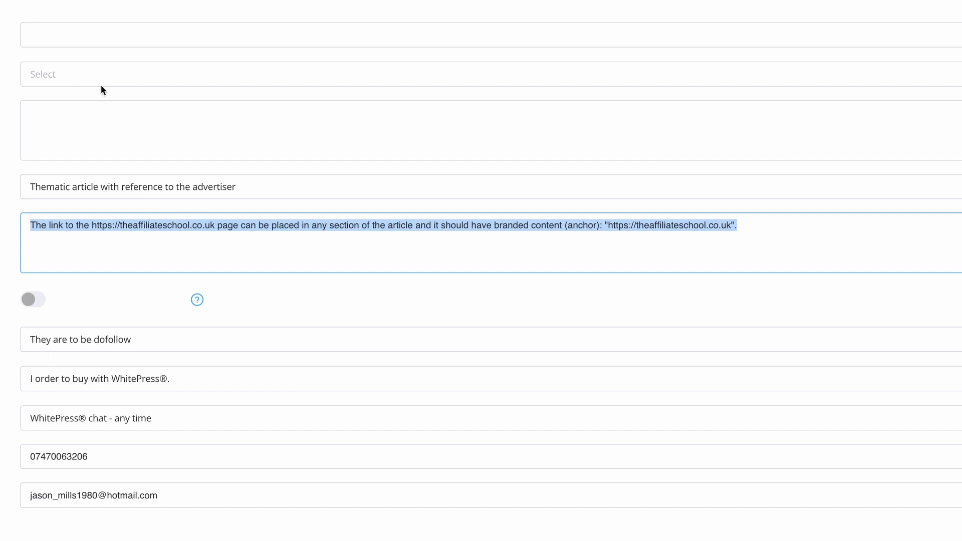
pyautogui.click(105, 138)
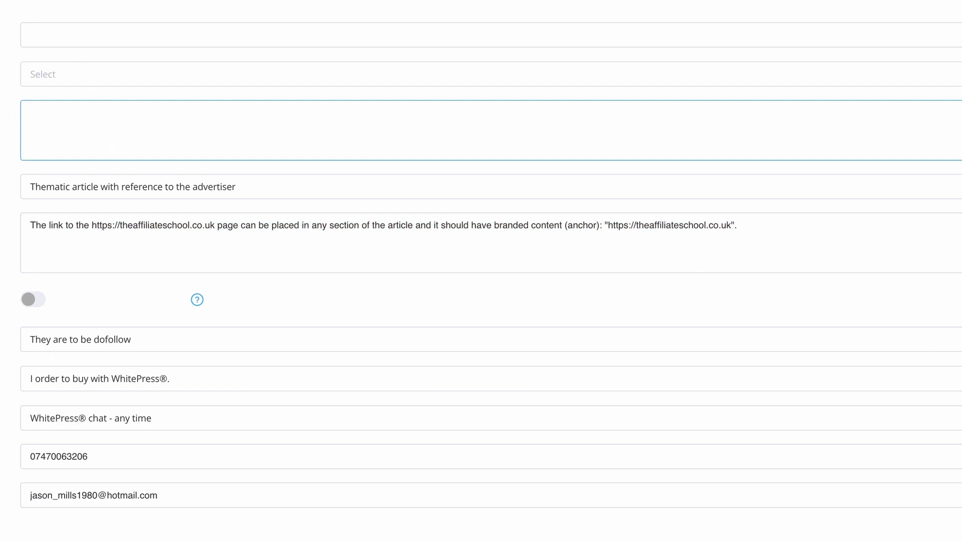
pyautogui.scroll(8, 189, 21)
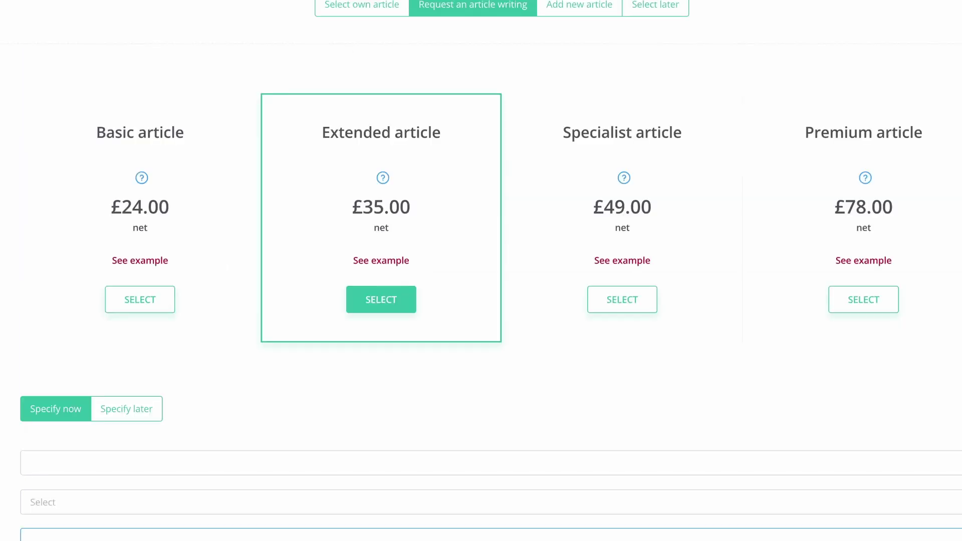